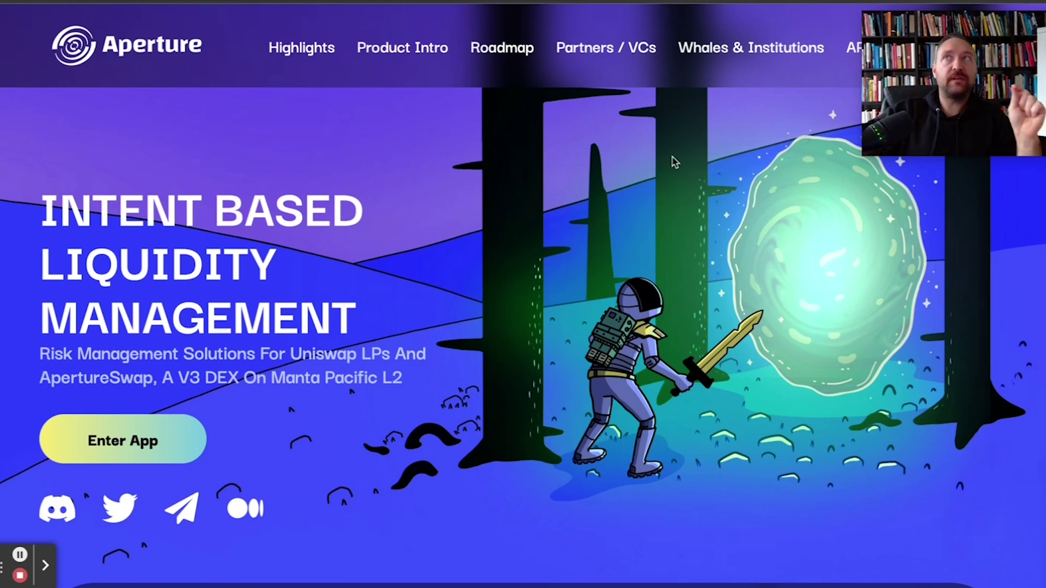
Switch to the community site and view the upcoming live calls of the Underdog Community.
key(ctrl+Tab)
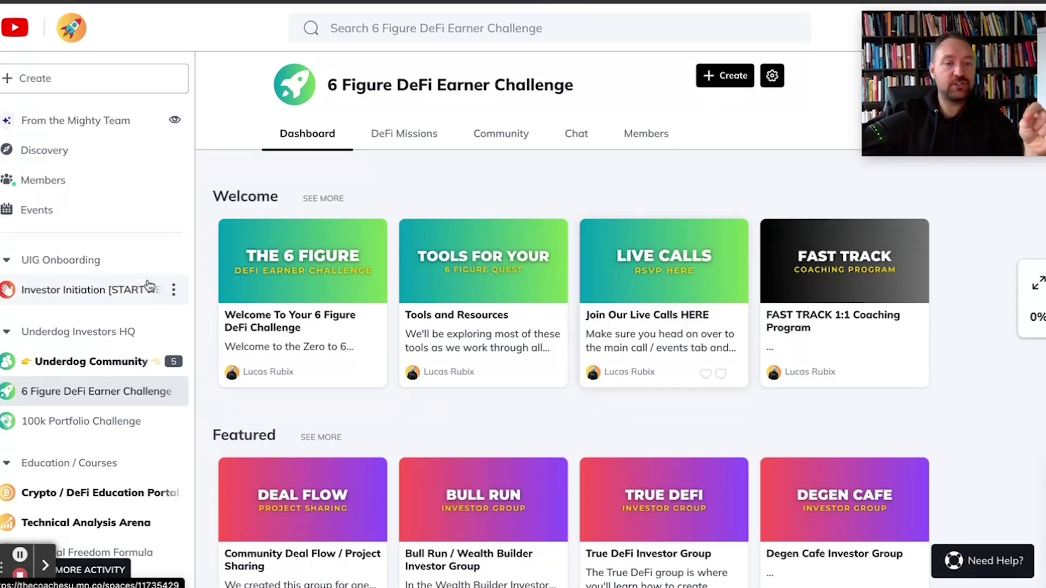
click(85, 362)
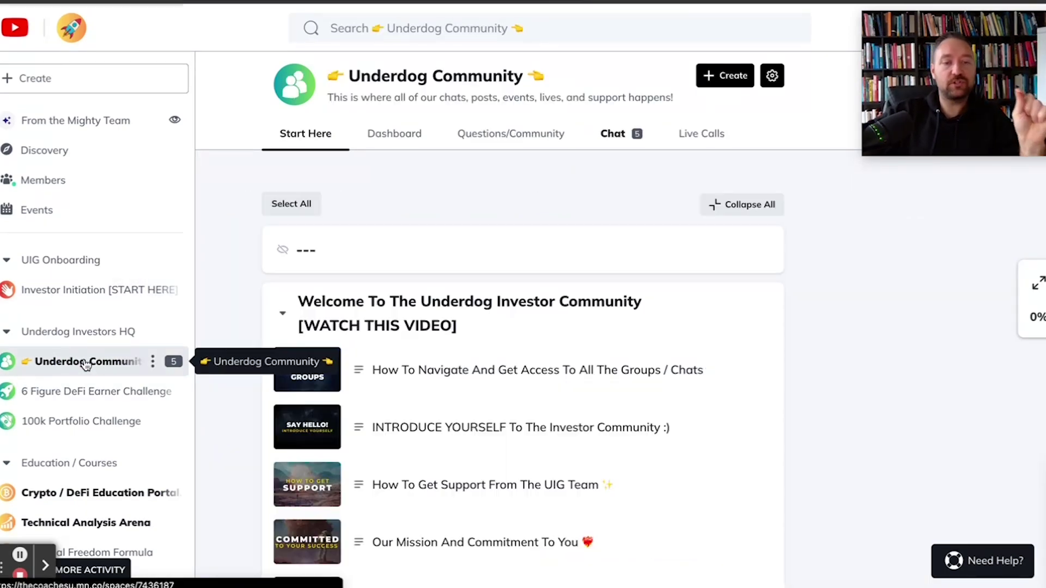
click(696, 137)
scroll(499, 436, down, 1)
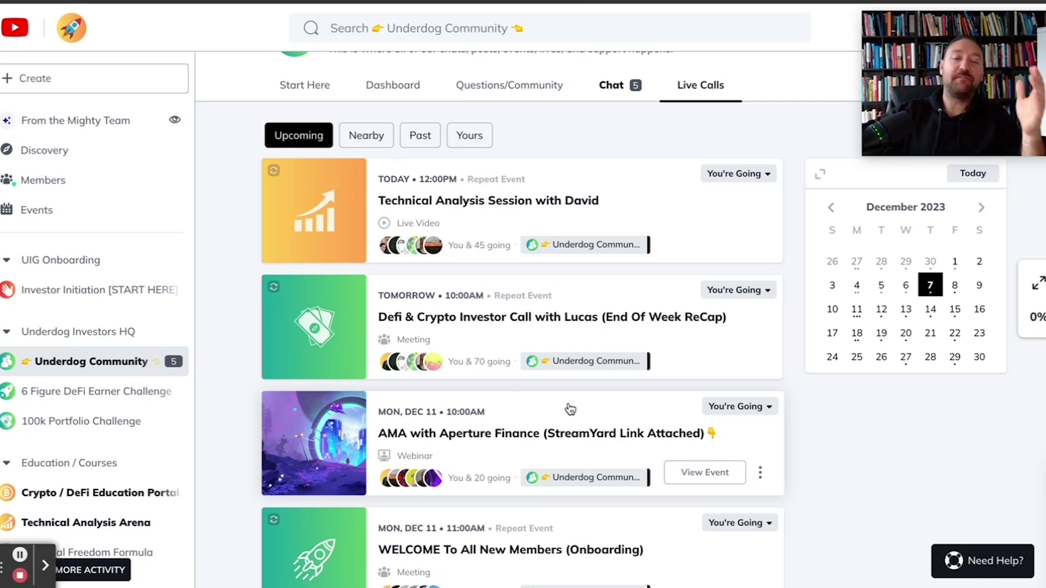
scroll(570, 409, up, 1)
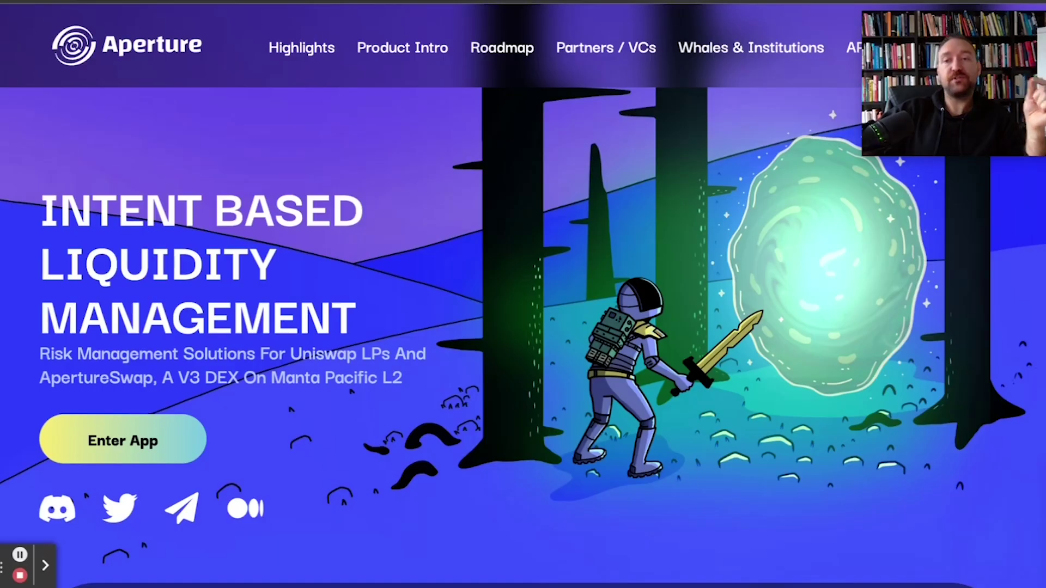
Look through the Aperture website's landing page, including the product highlights and the ApertureSwap description.
scroll(497, 390, down, 2)
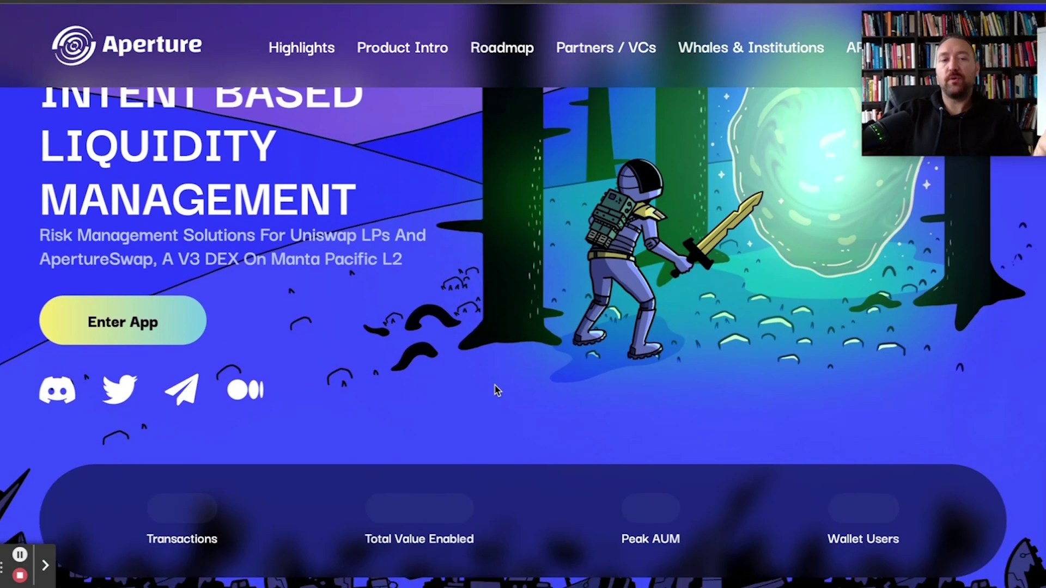
scroll(497, 390, up, 1)
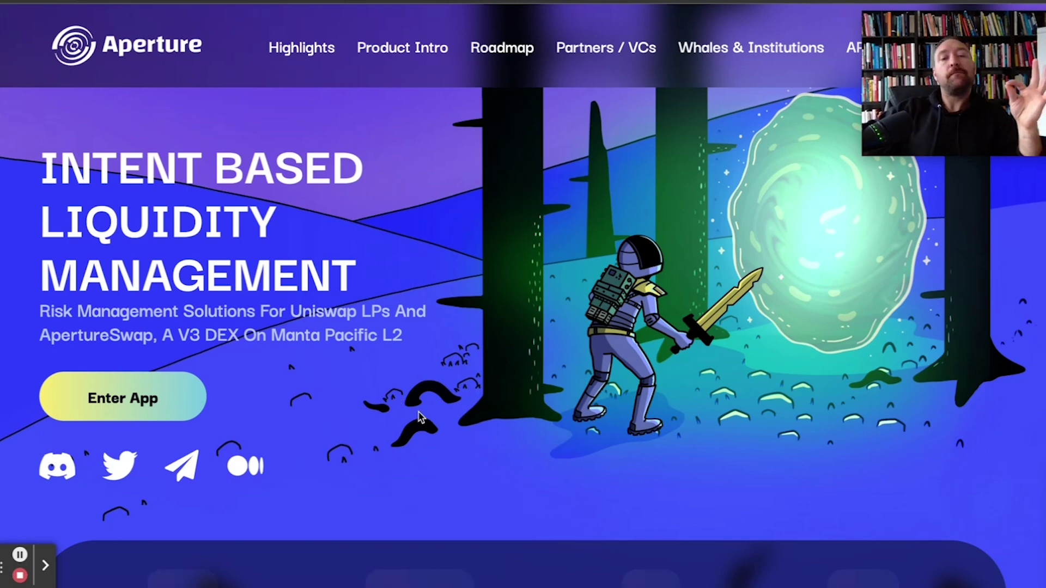
scroll(420, 418, down, 6)
scroll(420, 416, down, 14)
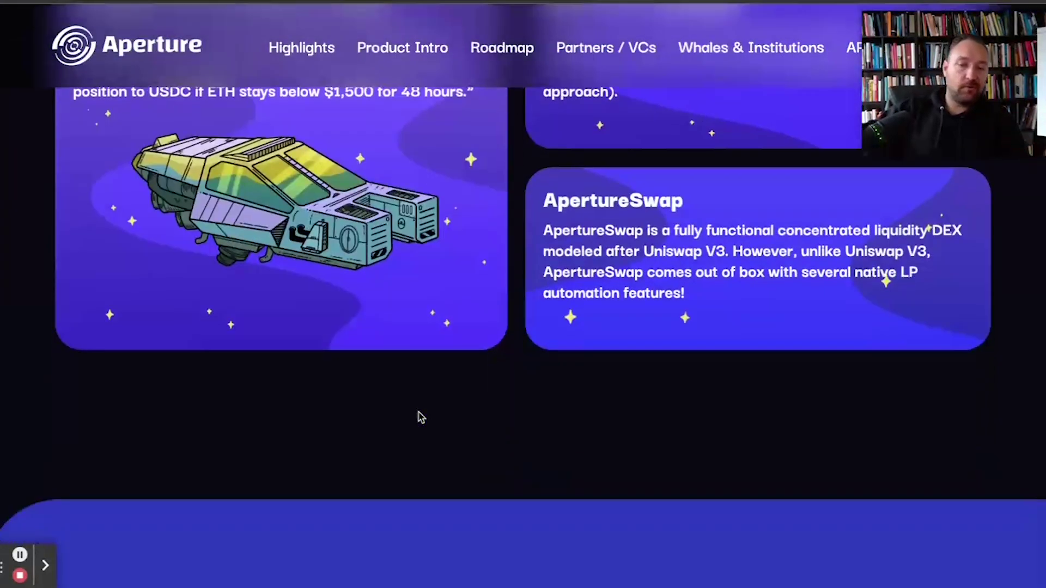
scroll(420, 414, up, 20)
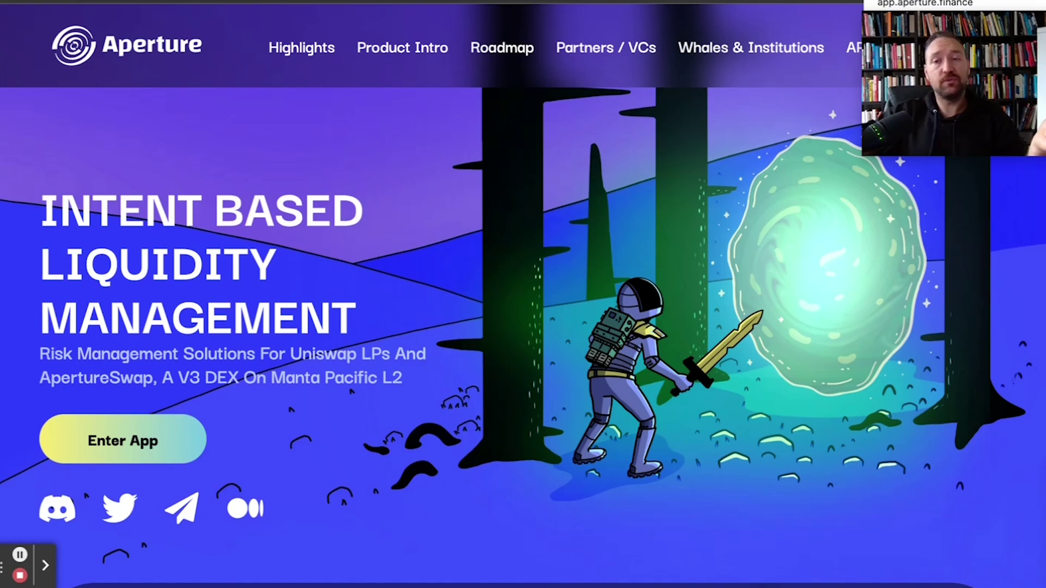
Switch to the Aperture app's Uniswap V3 liquidity positions and view the list of available networks without changing it.
click(915, 1)
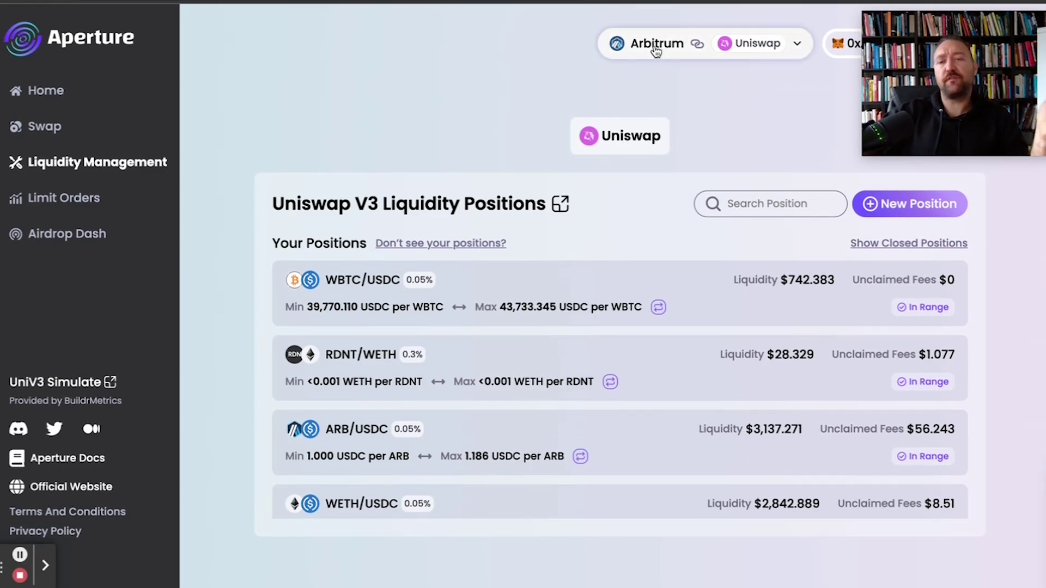
click(636, 41)
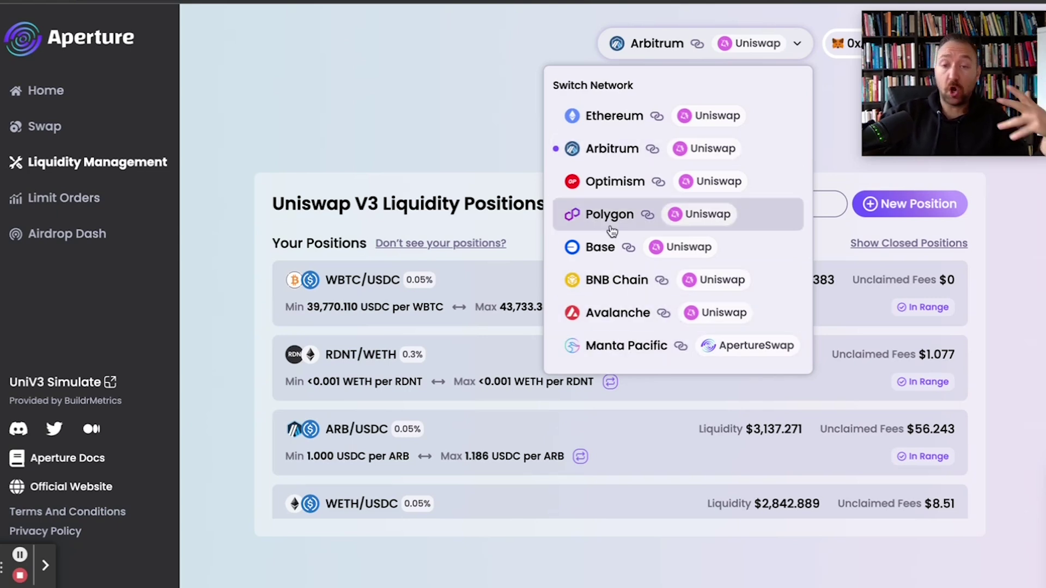
click(458, 119)
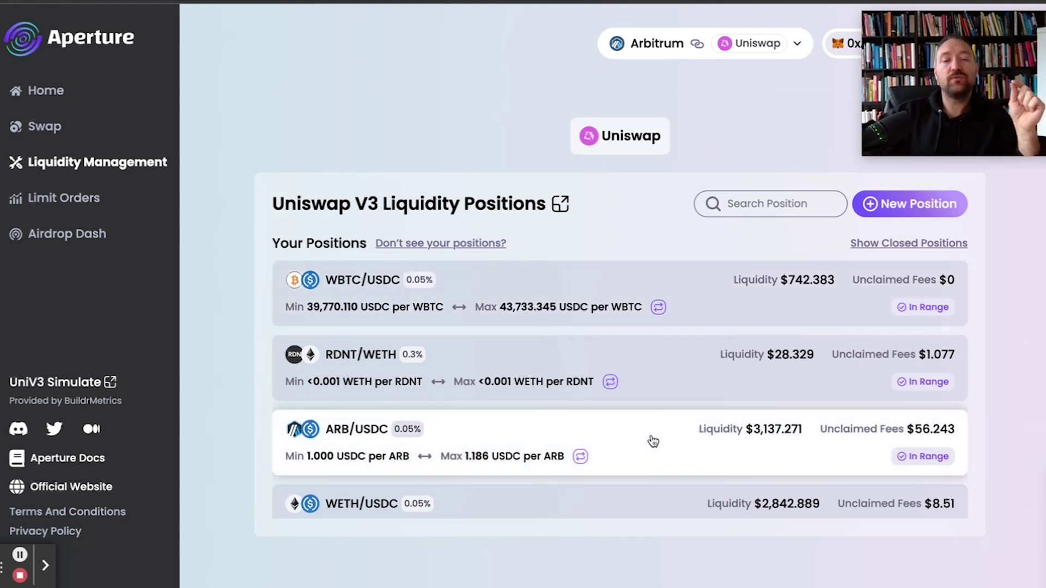
Open the ARB/USDC position and examine its price range in both USDC and ARB terms, along with its liquidity and fees.
click(653, 441)
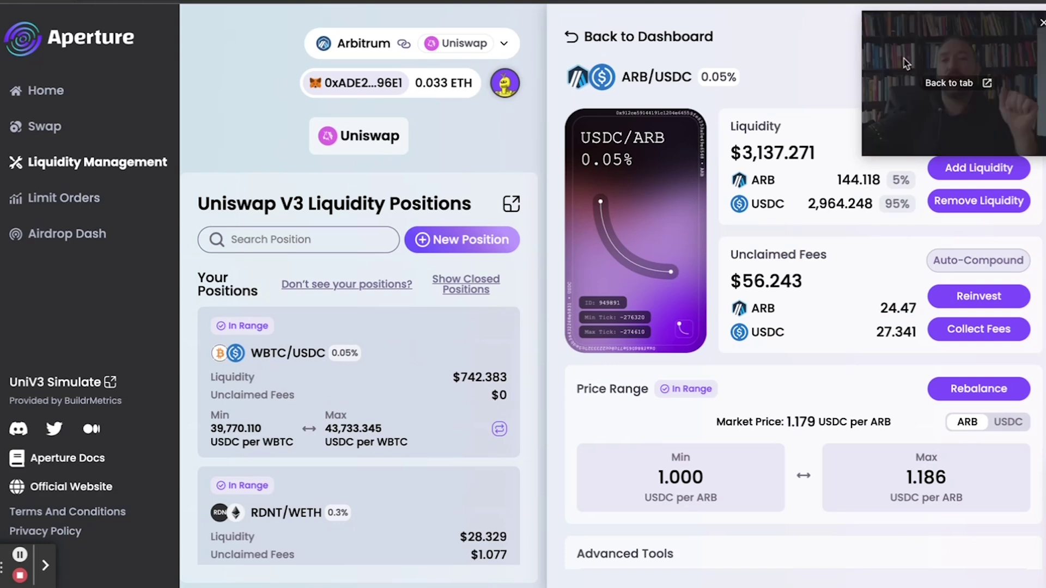
drag(876, 87, 94, 49)
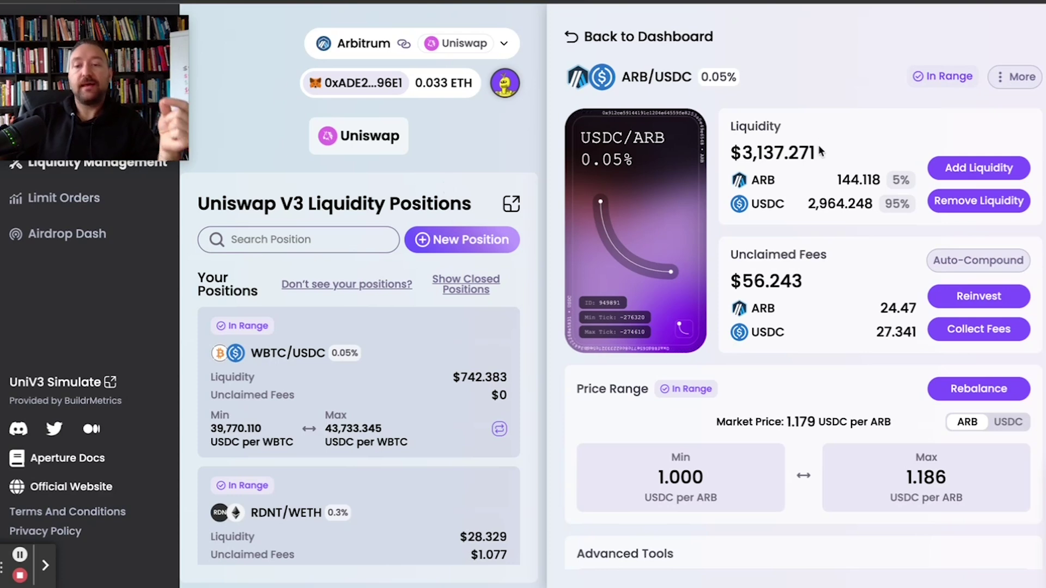
scroll(765, 317, down, 2)
click(1007, 301)
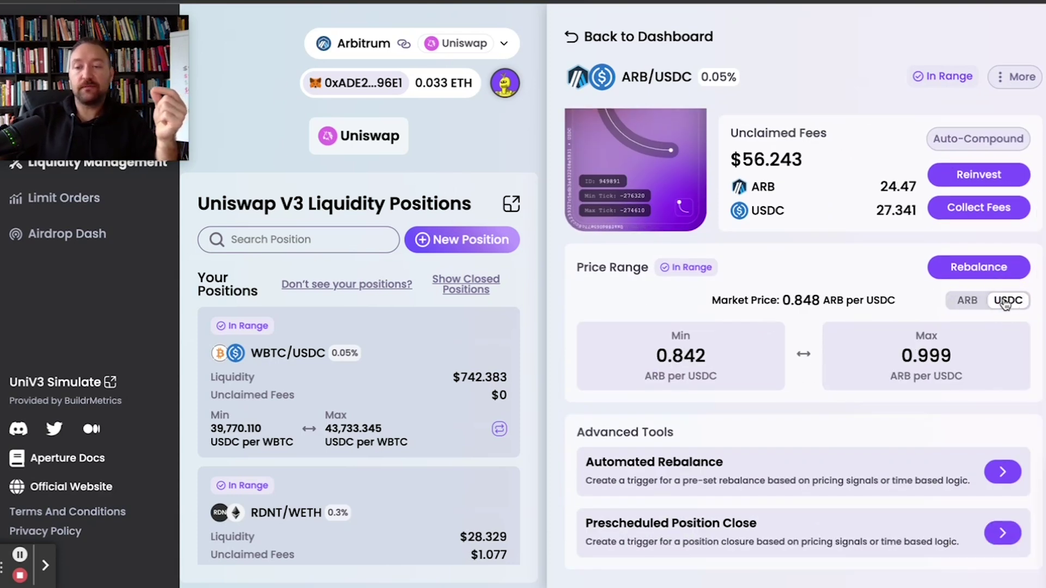
click(968, 299)
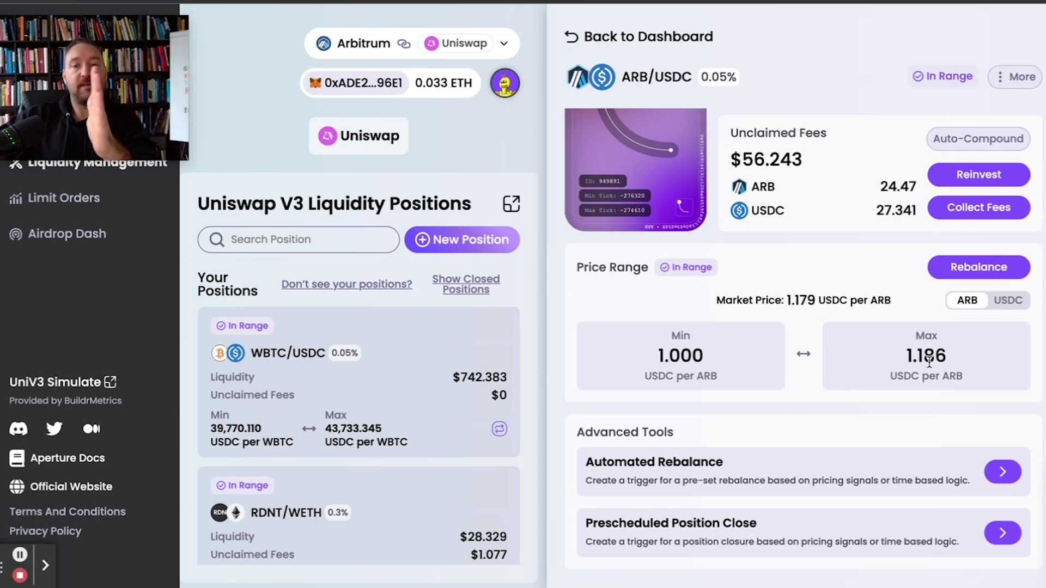
scroll(813, 361, up, 1)
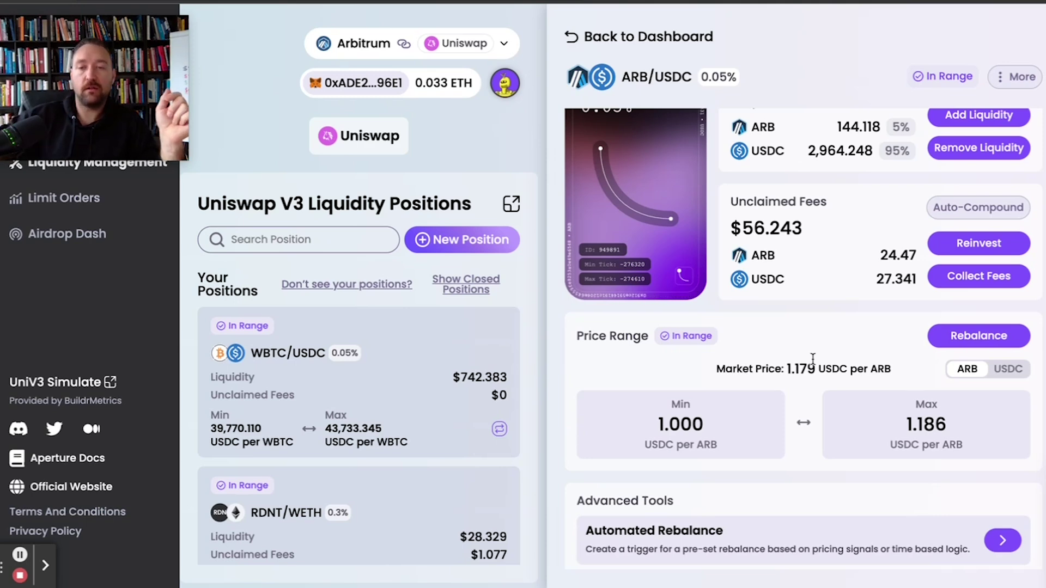
scroll(812, 360, up, 1)
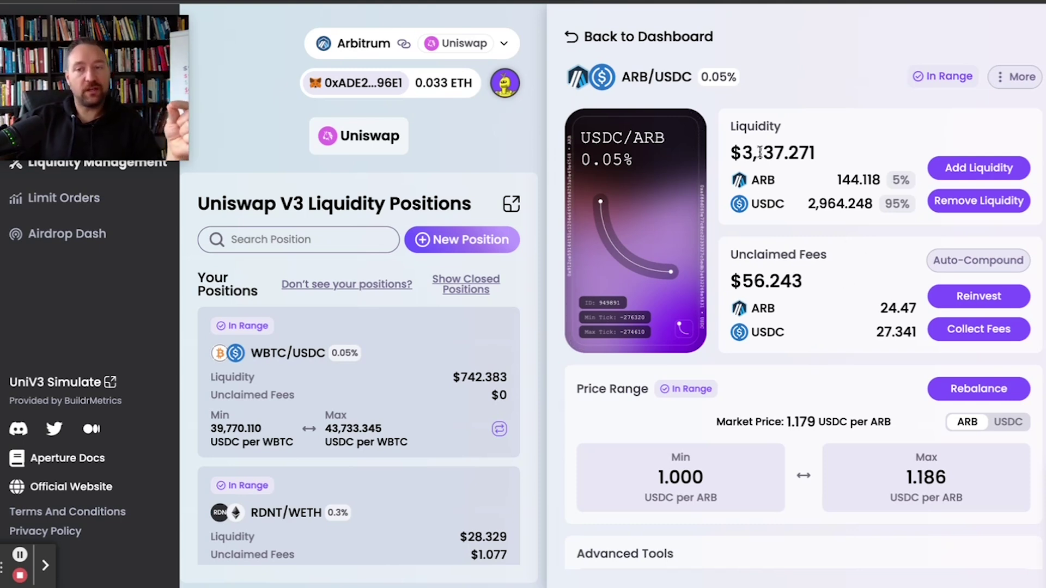
Examine the Add Liquidity form, and preview removing 100% of the ARB/USDC position without submitting.
click(956, 171)
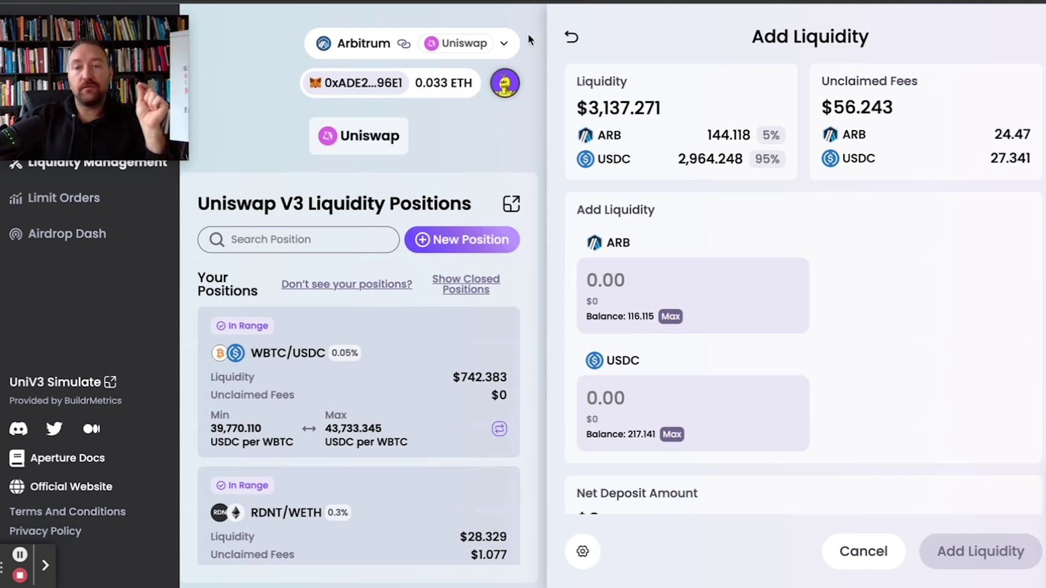
click(571, 37)
click(953, 200)
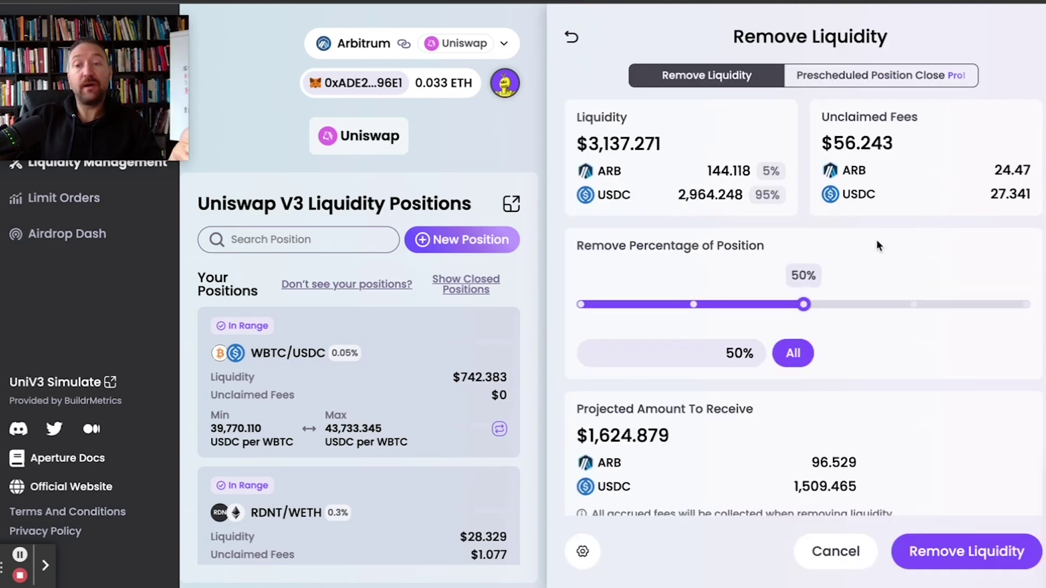
drag(803, 303, 1026, 305)
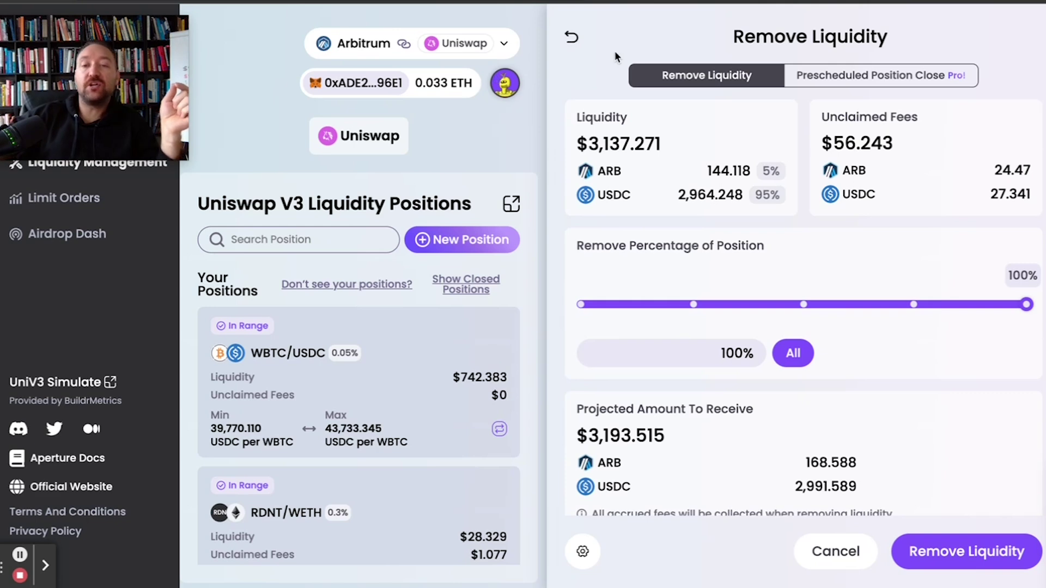
click(572, 37)
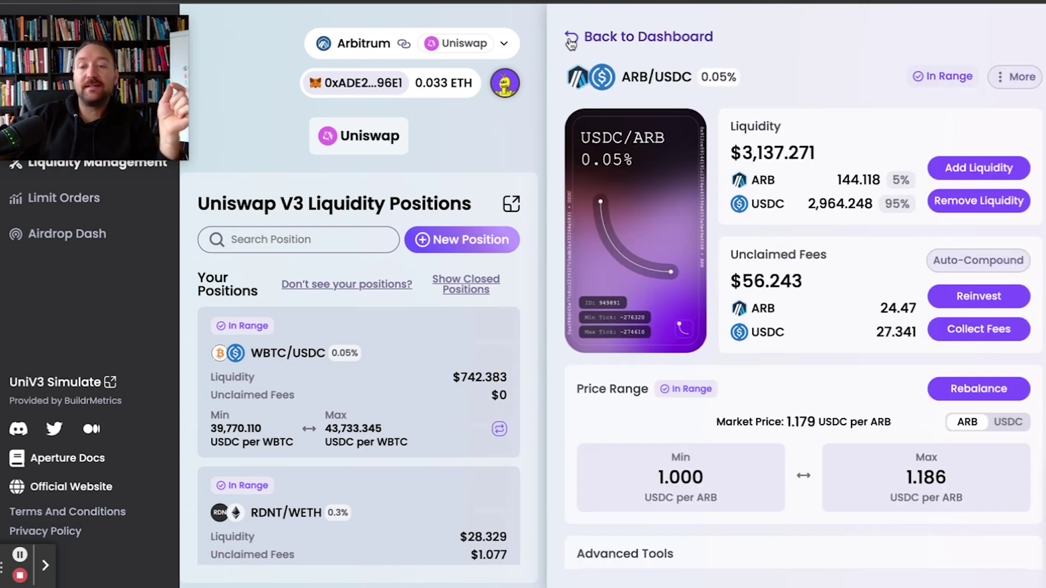
Reinvest the unclaimed fees into the ARB/USDC position, signing the position permit and confirming the transaction in the wallet.
click(960, 301)
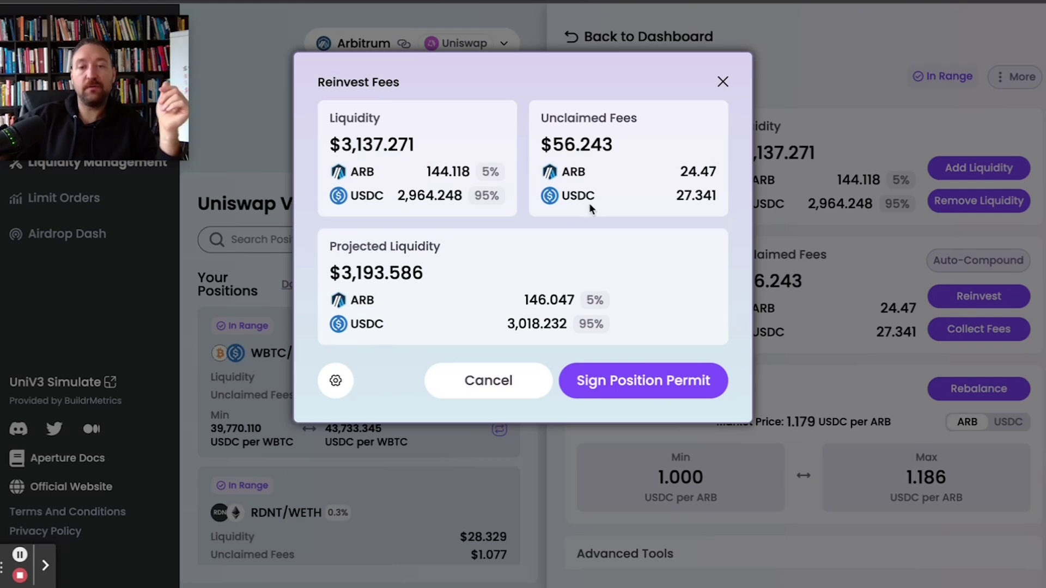
click(722, 82)
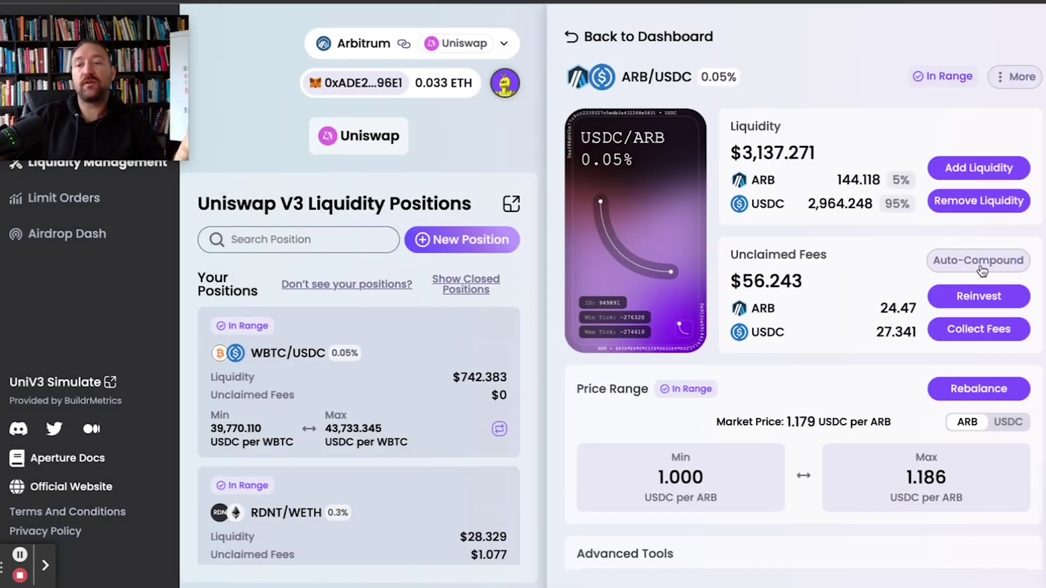
click(976, 296)
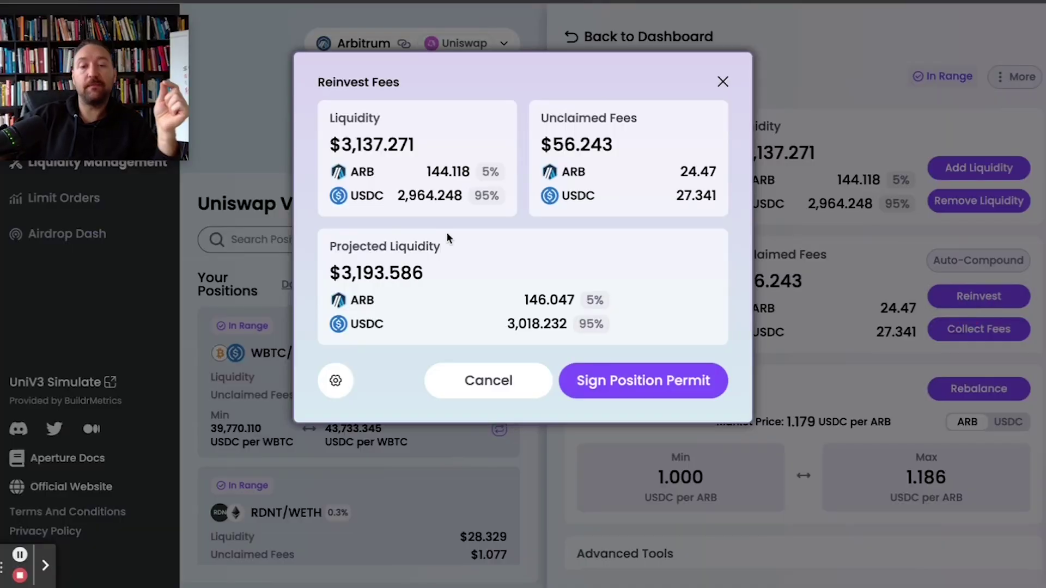
click(626, 380)
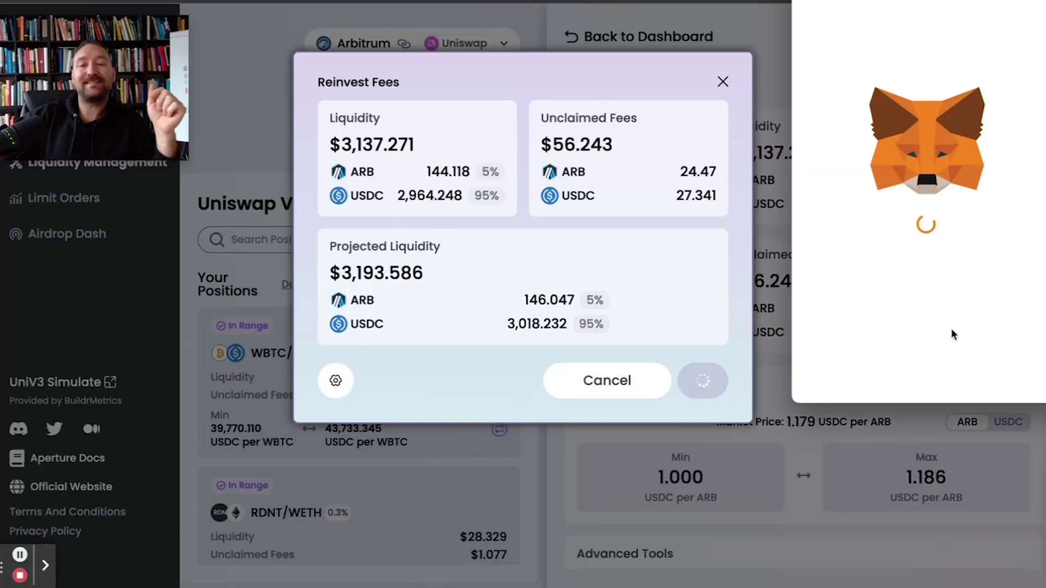
click(990, 373)
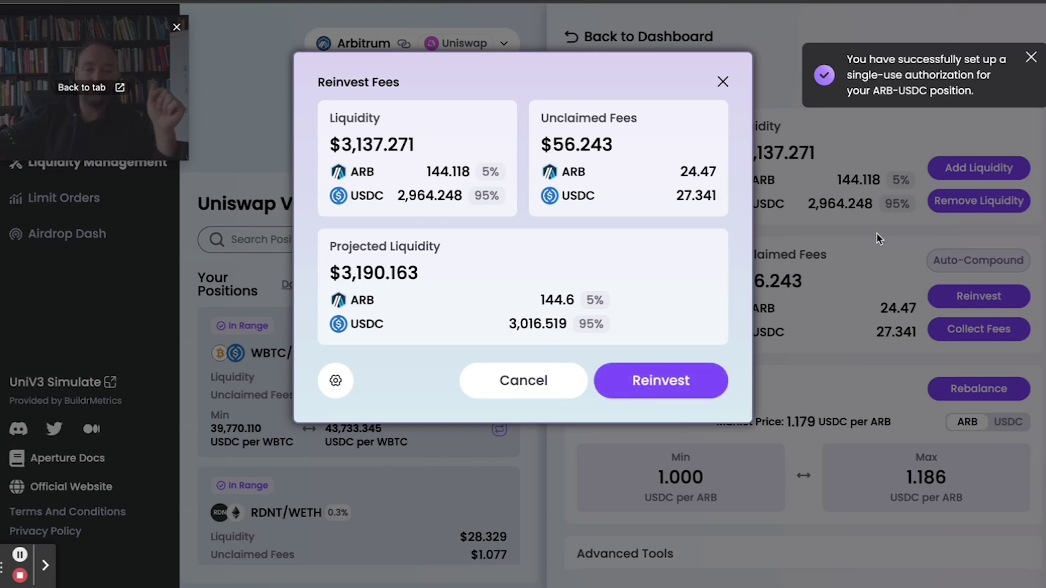
click(690, 382)
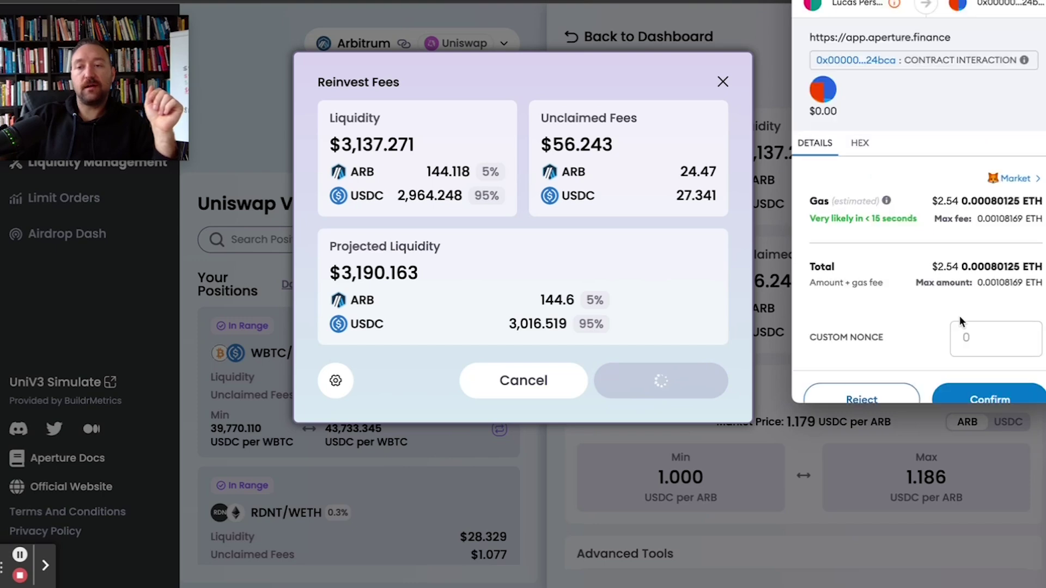
scroll(959, 316, down, 1)
click(972, 377)
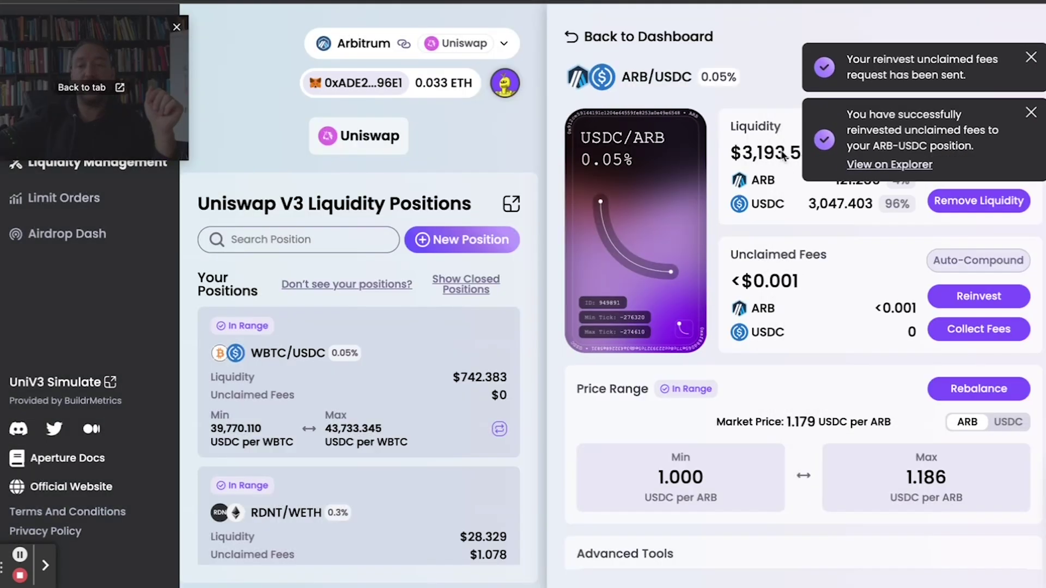
click(1031, 60)
click(1032, 60)
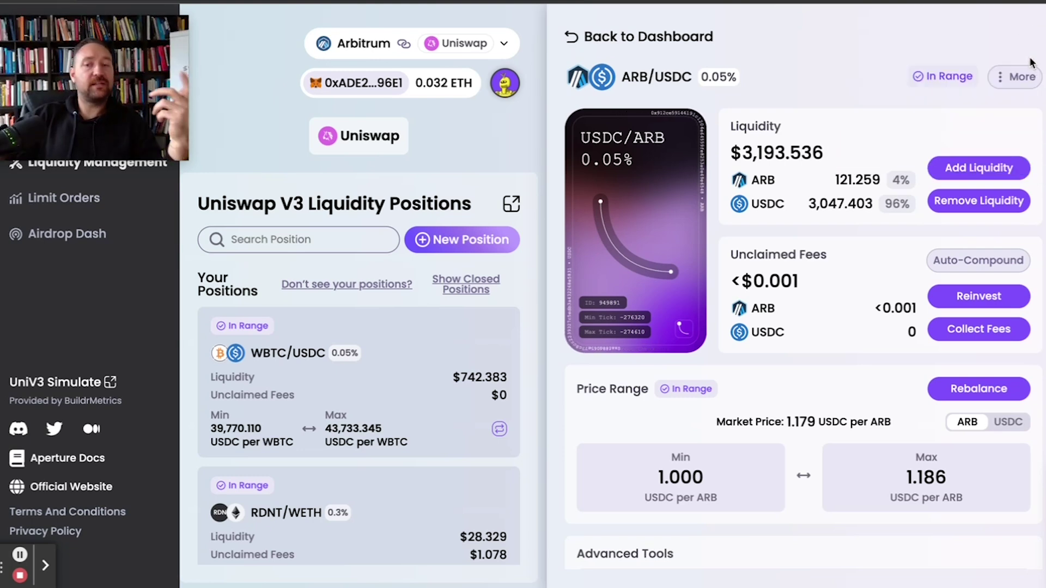
Preview the projected amount for withdrawing 100% of the ARB/USDC position after the reinvestment, and leave without submitting.
click(962, 203)
drag(804, 304, 1026, 304)
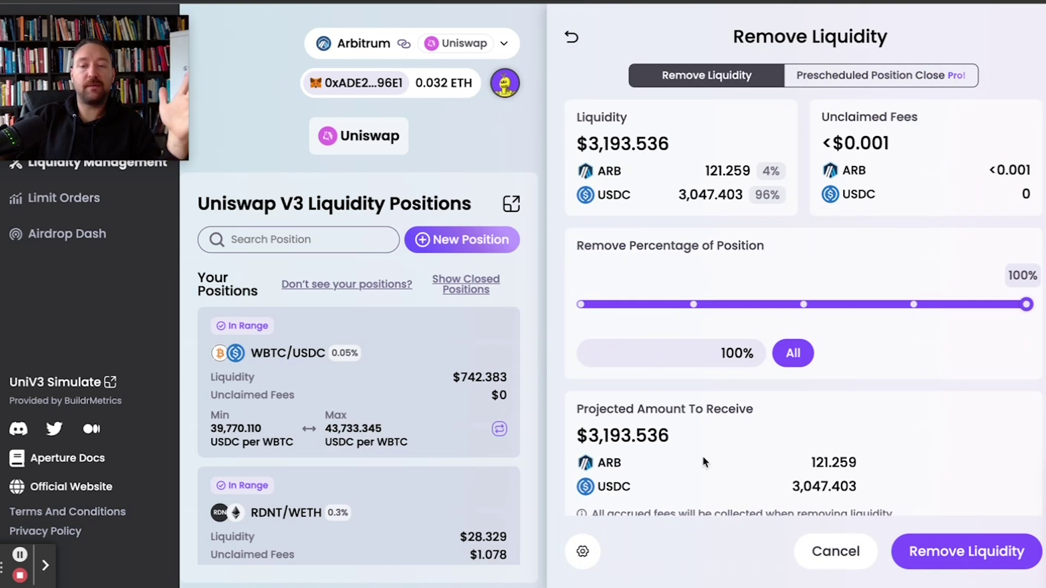
click(570, 47)
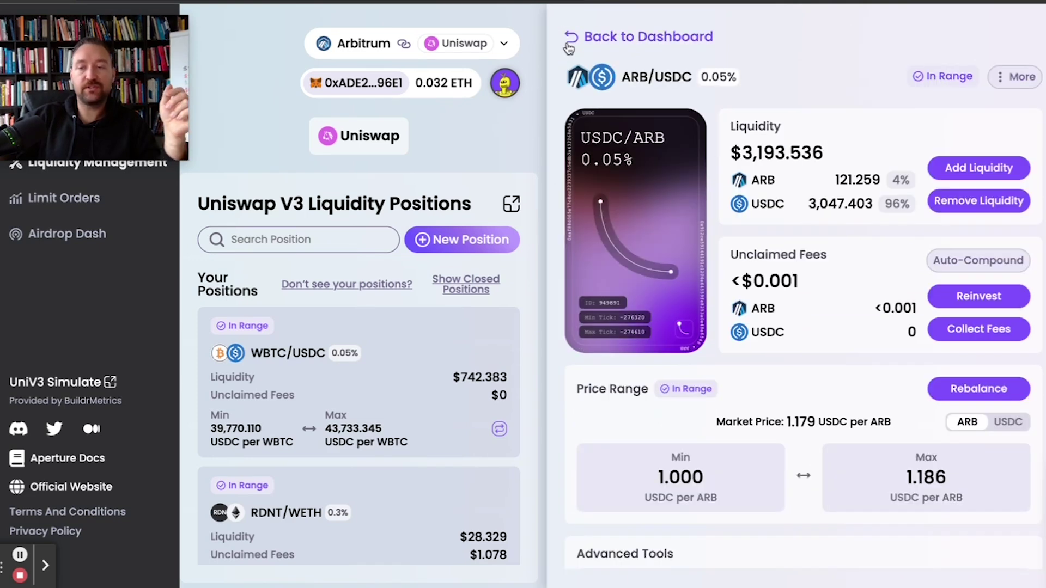
Preview rebalancing the ARB/USDC position with a maximum price of about 1.188 USDC per ARB, and leave without applying it.
click(938, 383)
mouse_move(817, 276)
mouse_down()
mouse_move(837, 275)
mouse_move(801, 275)
mouse_move(814, 275)
mouse_up()
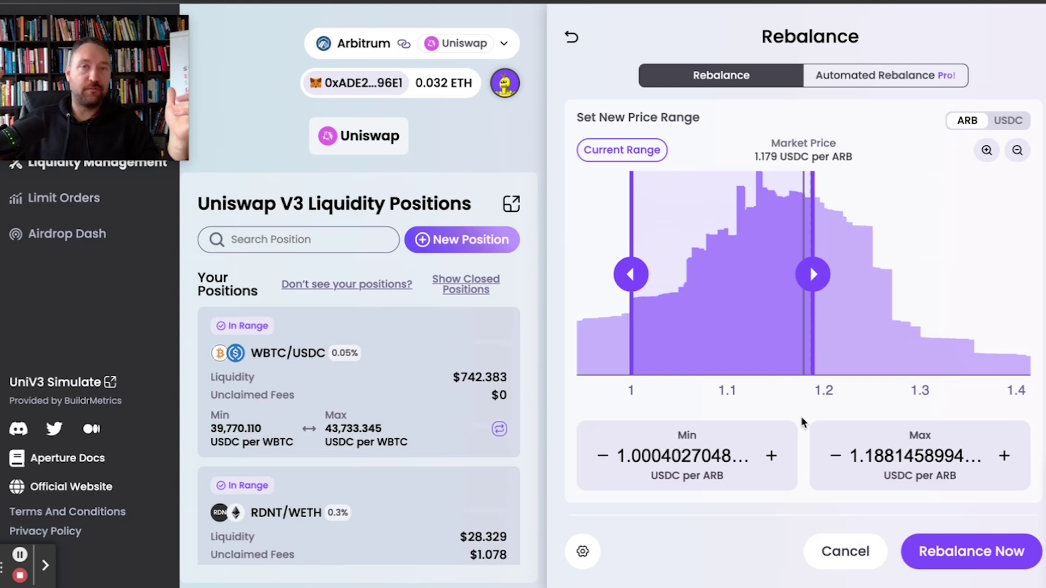
scroll(803, 422, down, 3)
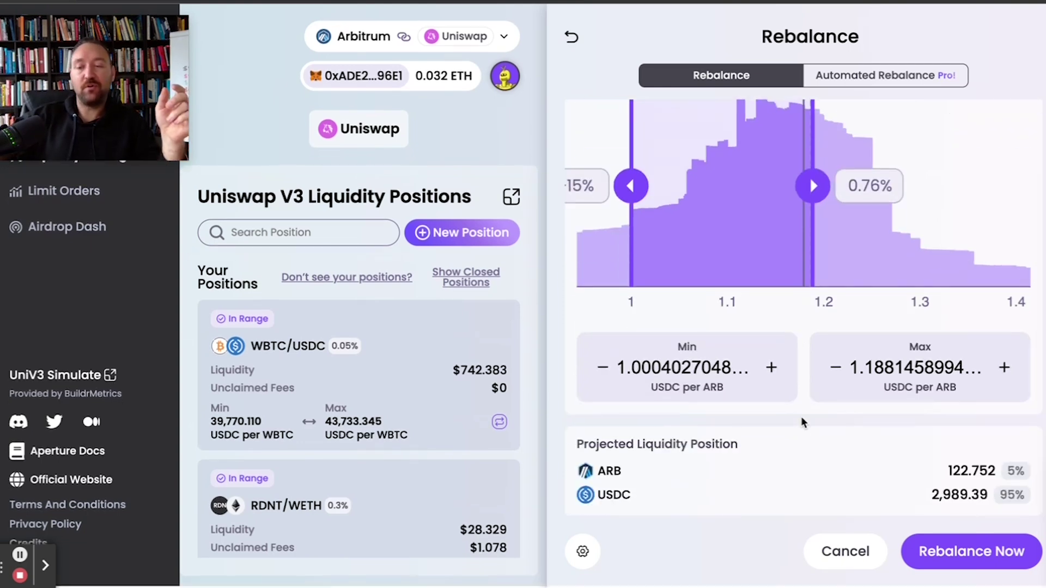
scroll(793, 403, up, 3)
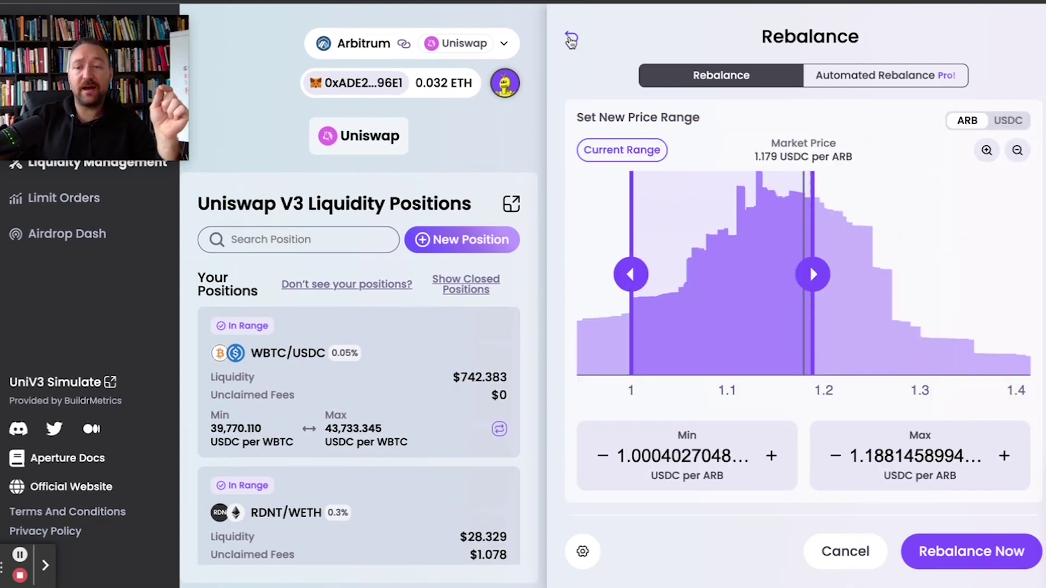
click(571, 40)
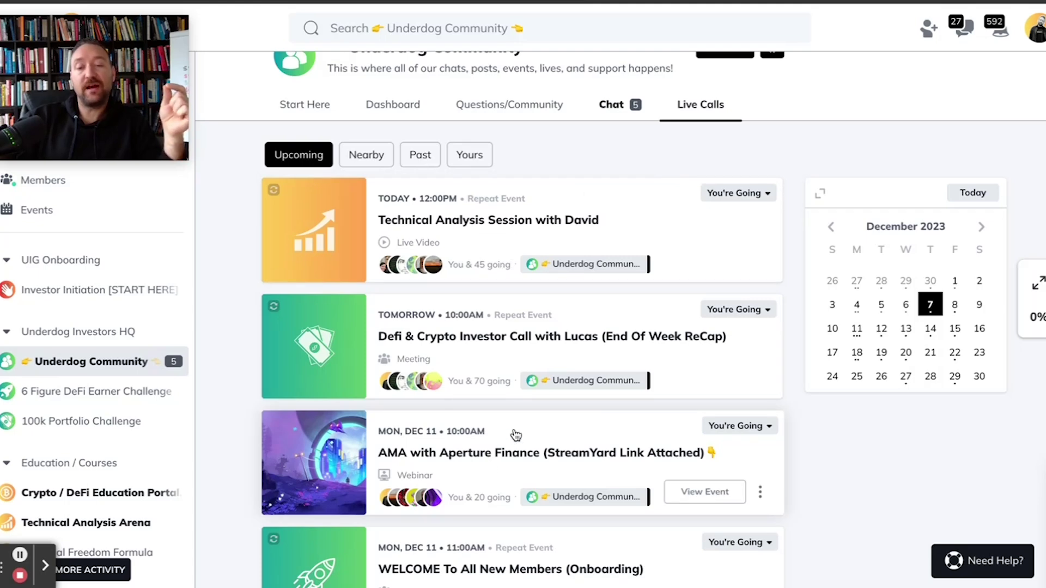
Open the weekly Defi & Crypto Investor Call event and follow its comment link to the Dec 1st End of Week Recap post.
scroll(490, 438, down, 2)
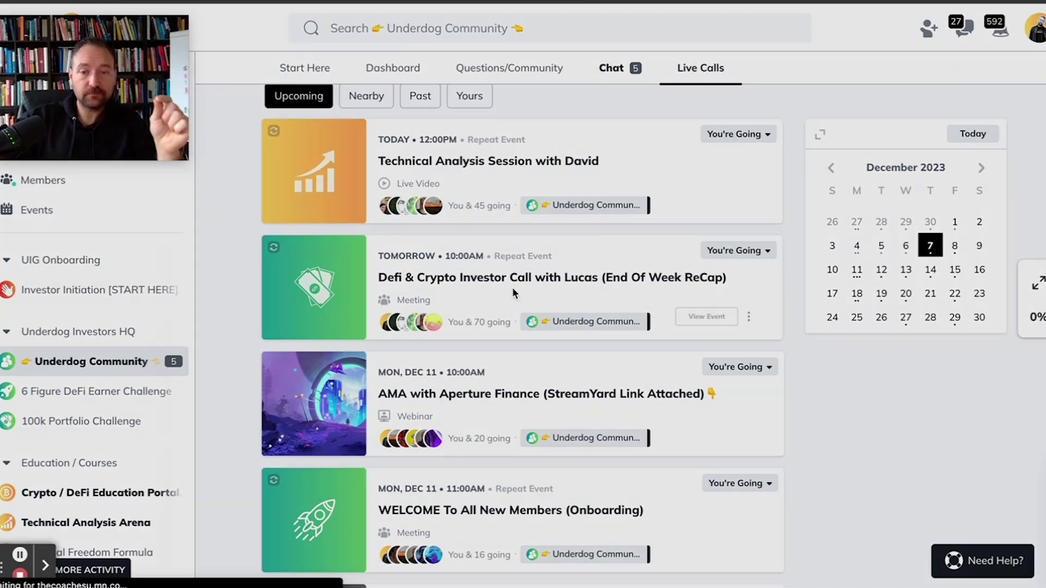
click(514, 293)
scroll(641, 366, down, 10)
scroll(642, 366, down, 5)
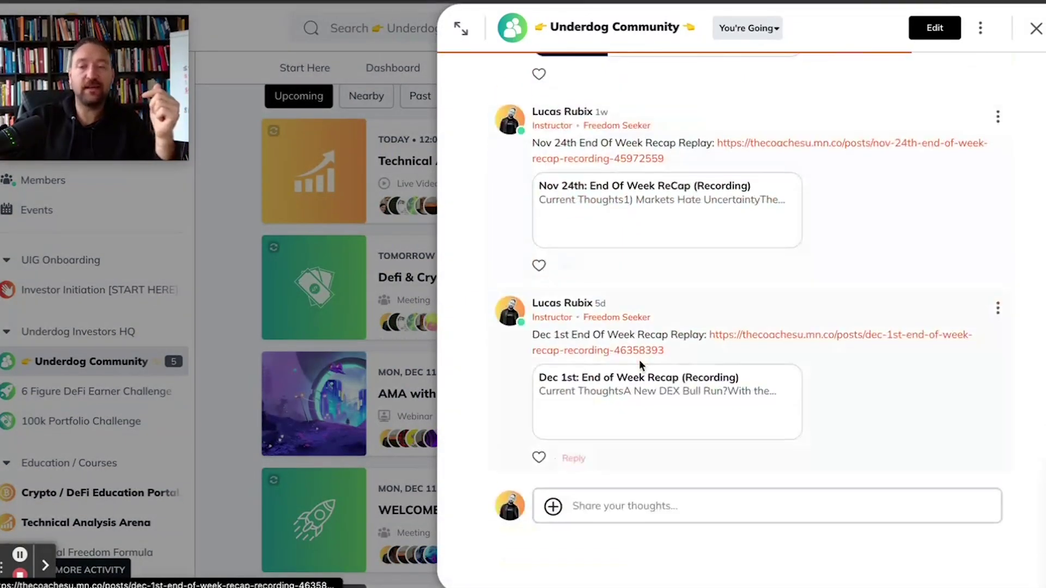
click(741, 293)
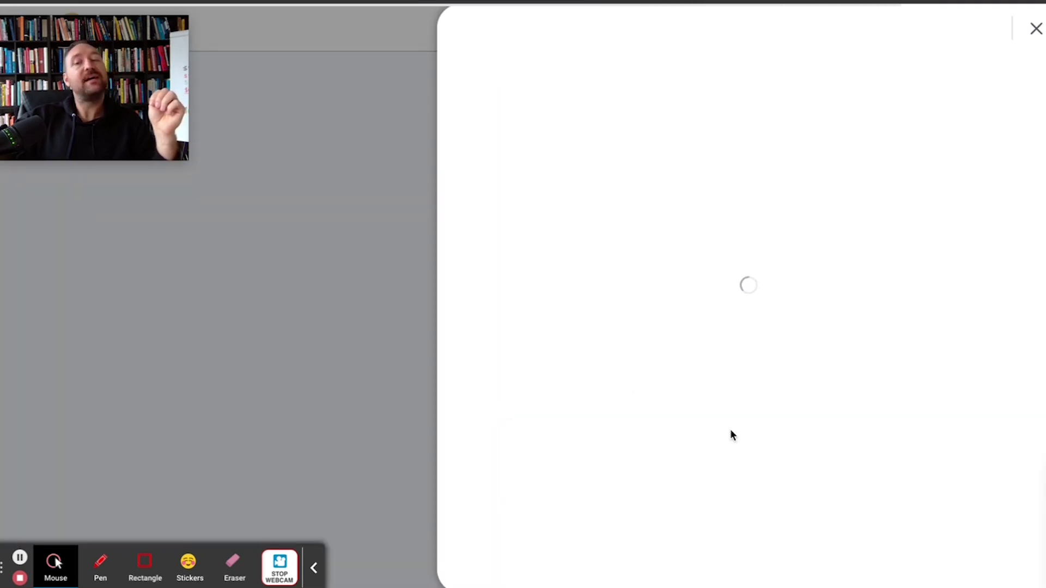
Read the recap's DEX market analysis, including the Uniswap, PancakeSwap, Raydium and Trader Joe sections with their suggested pools.
scroll(731, 434, down, 9)
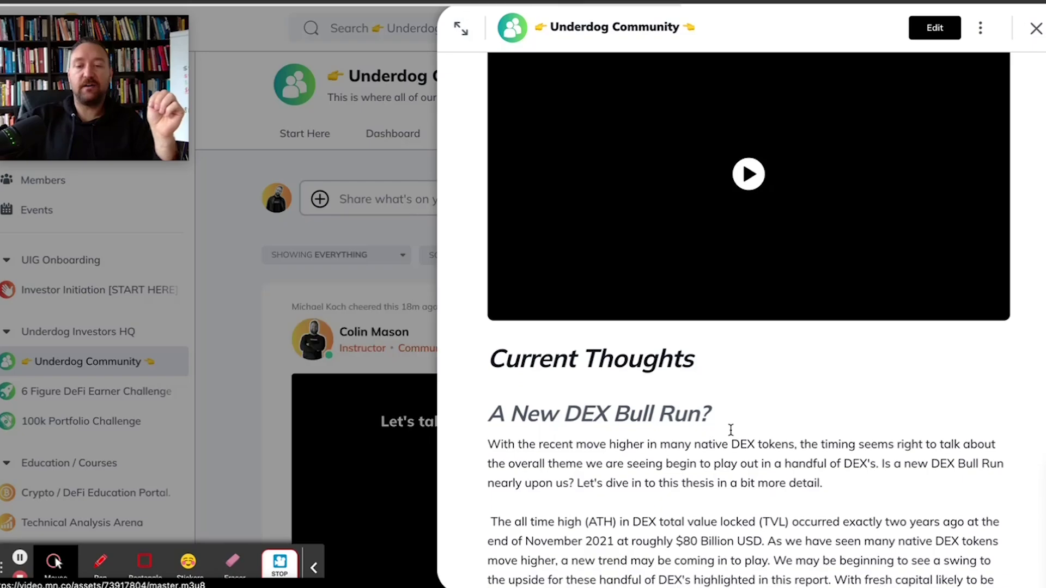
scroll(731, 434, down, 15)
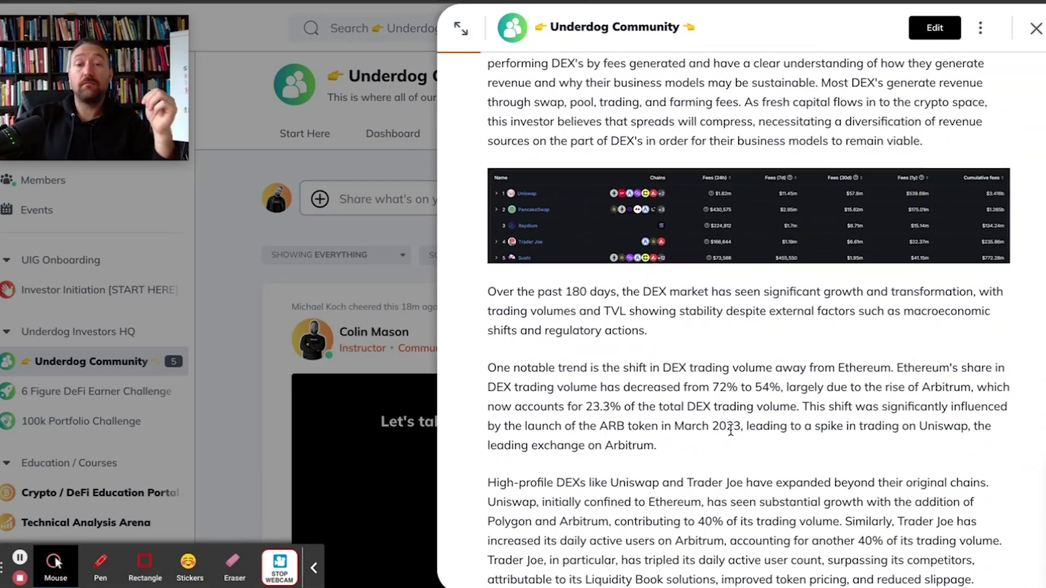
scroll(730, 435, down, 4)
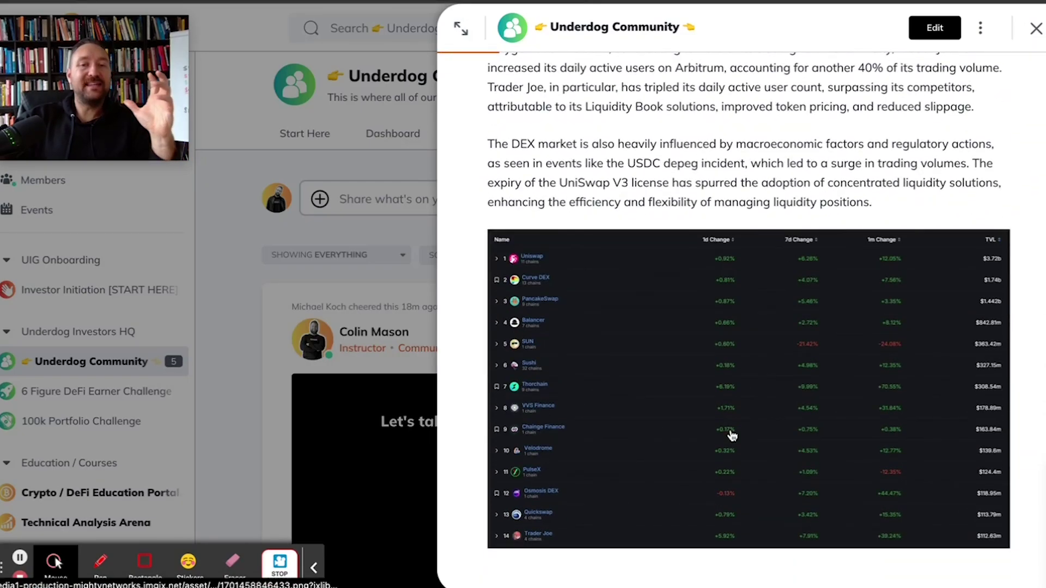
scroll(732, 434, down, 18)
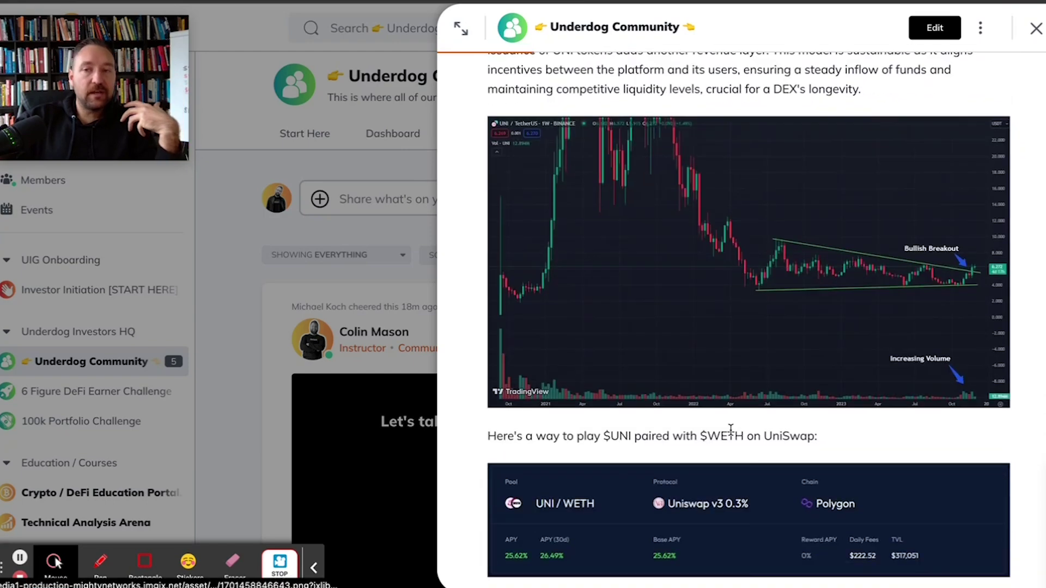
scroll(730, 431, down, 6)
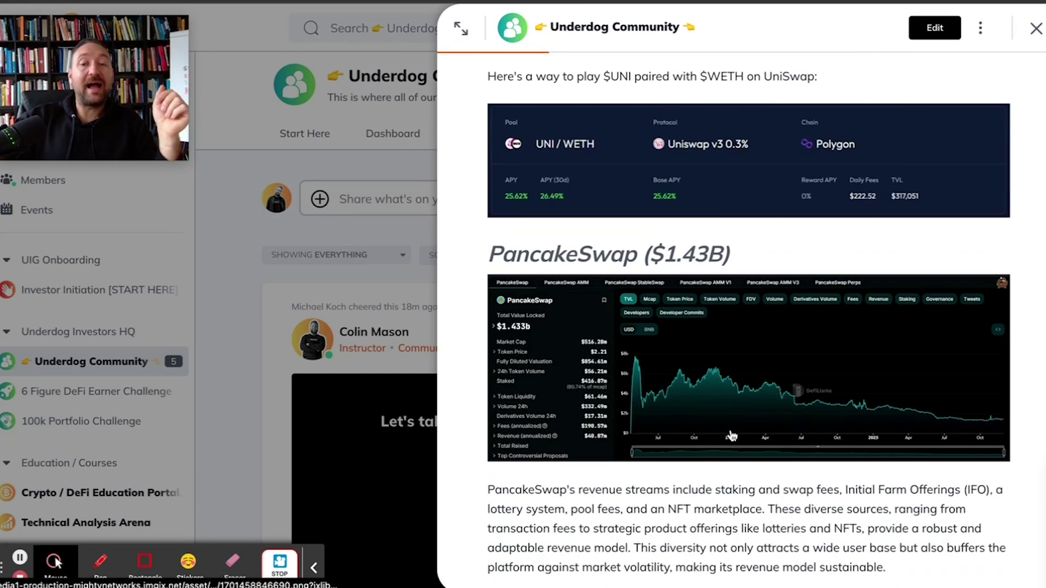
scroll(731, 435, down, 20)
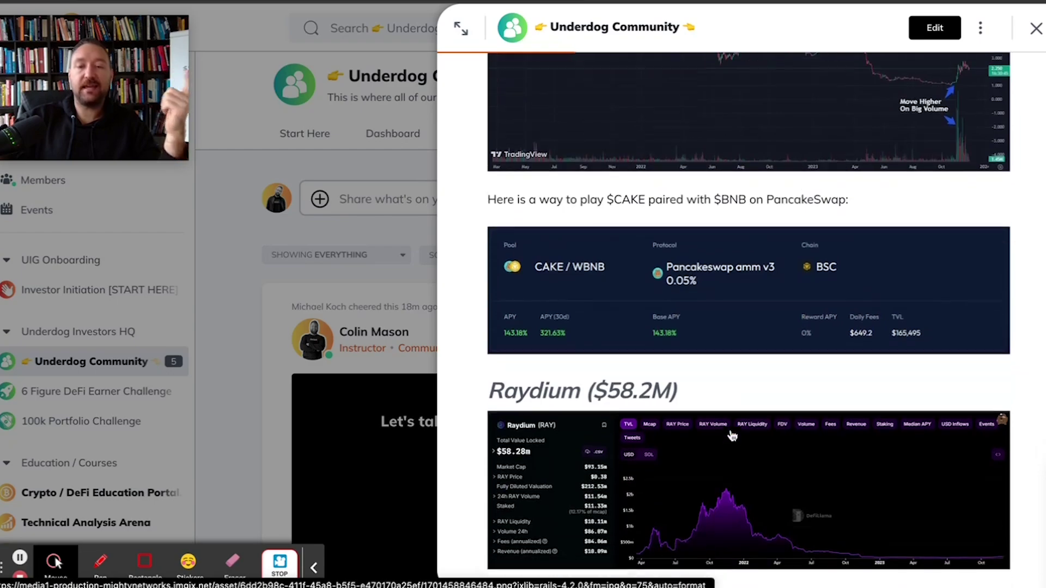
scroll(732, 435, down, 15)
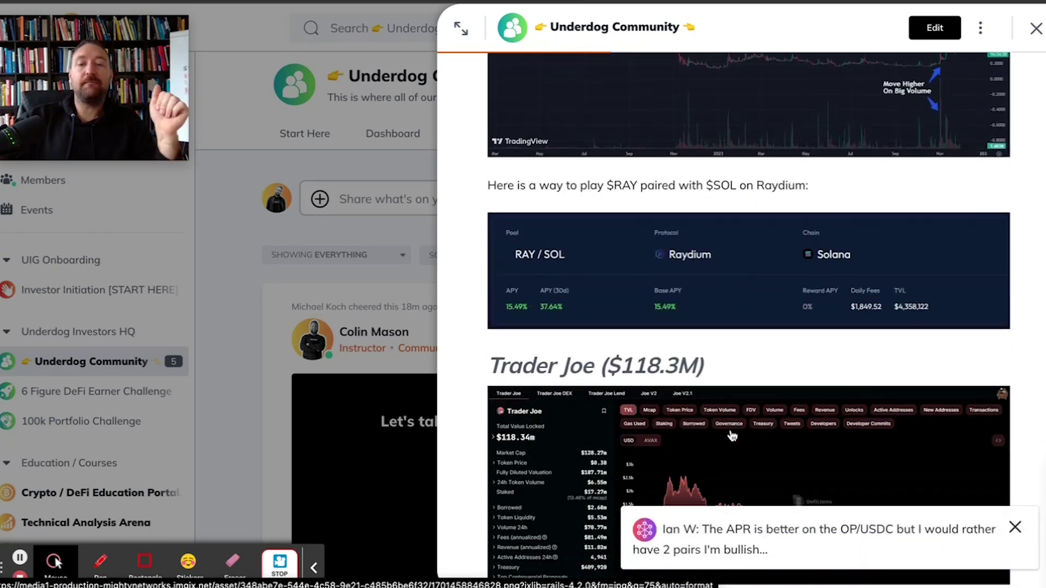
Review the member portfolio tracker updates from the 6 Figure DeFi Earner Challenge near the end of the recap post.
scroll(732, 436, down, 20)
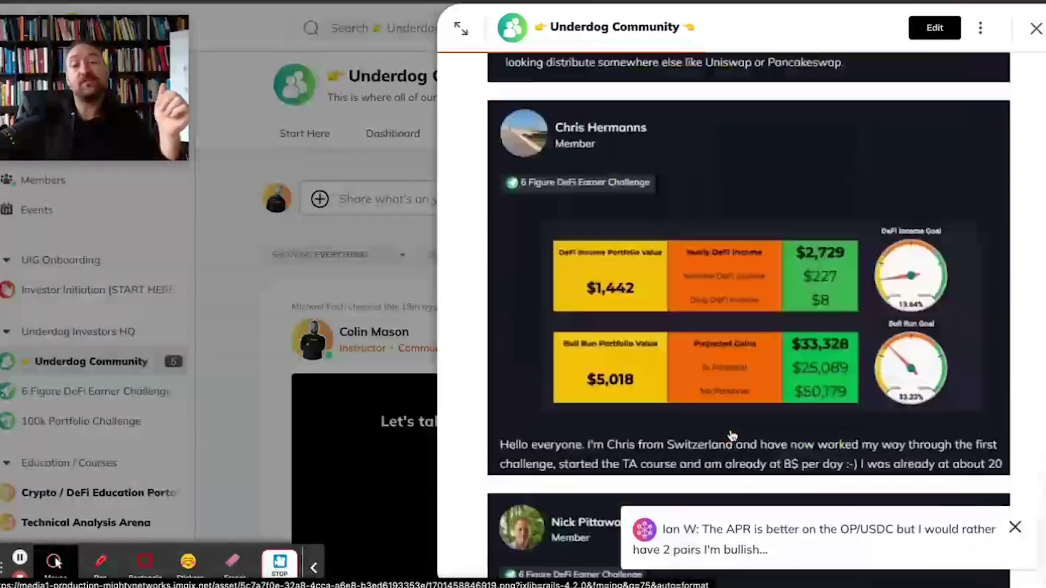
scroll(731, 436, down, 5)
scroll(732, 433, up, 15)
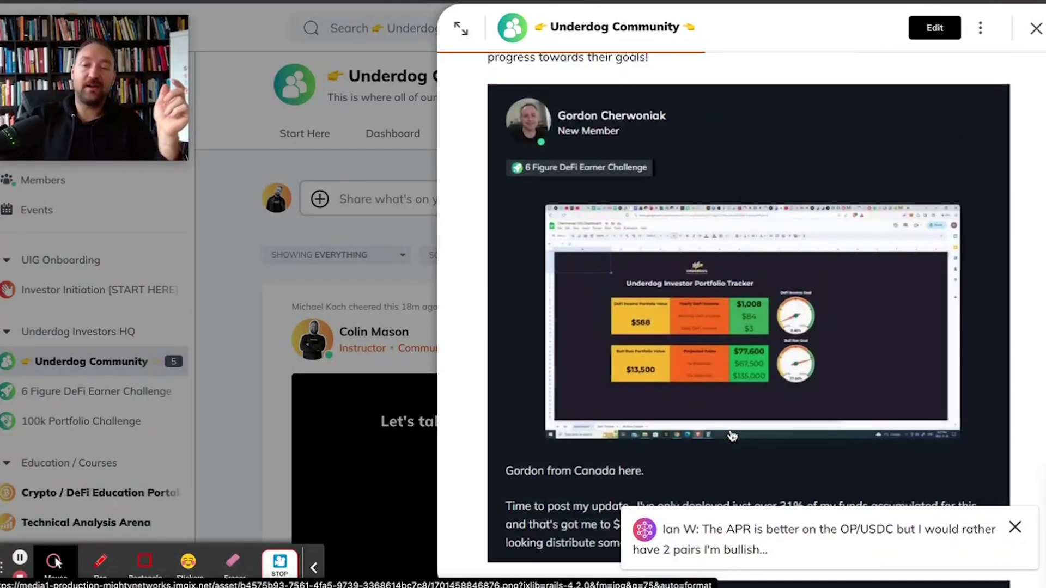
scroll(731, 431, down, 16)
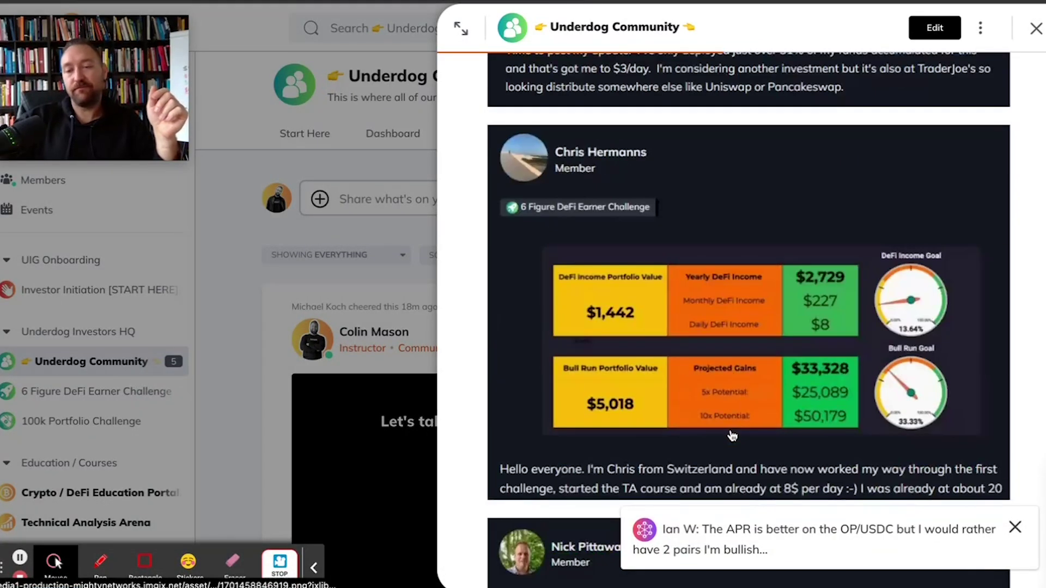
scroll(732, 436, down, 15)
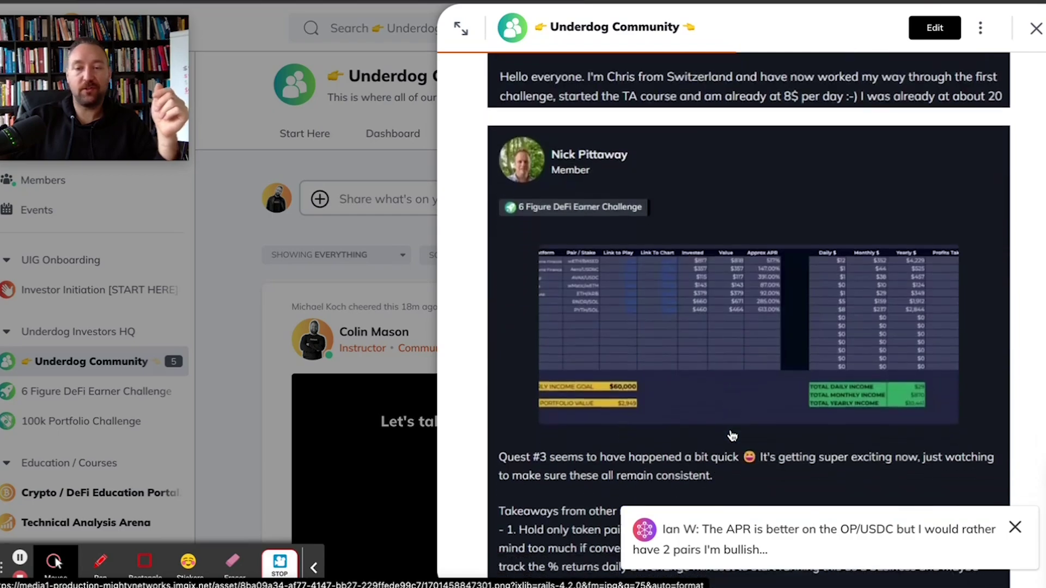
scroll(732, 436, down, 15)
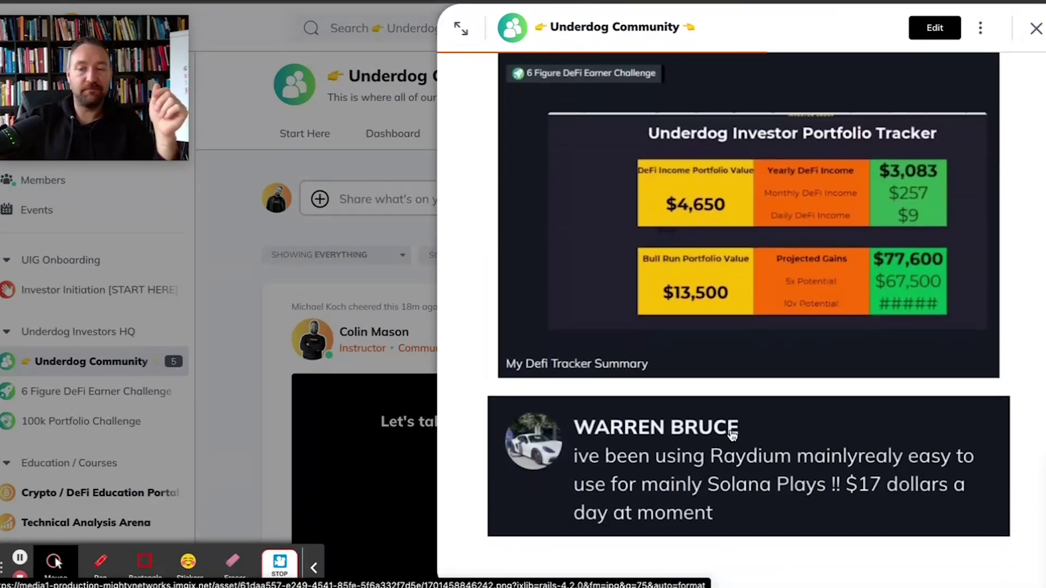
scroll(730, 435, down, 8)
scroll(728, 435, up, 20)
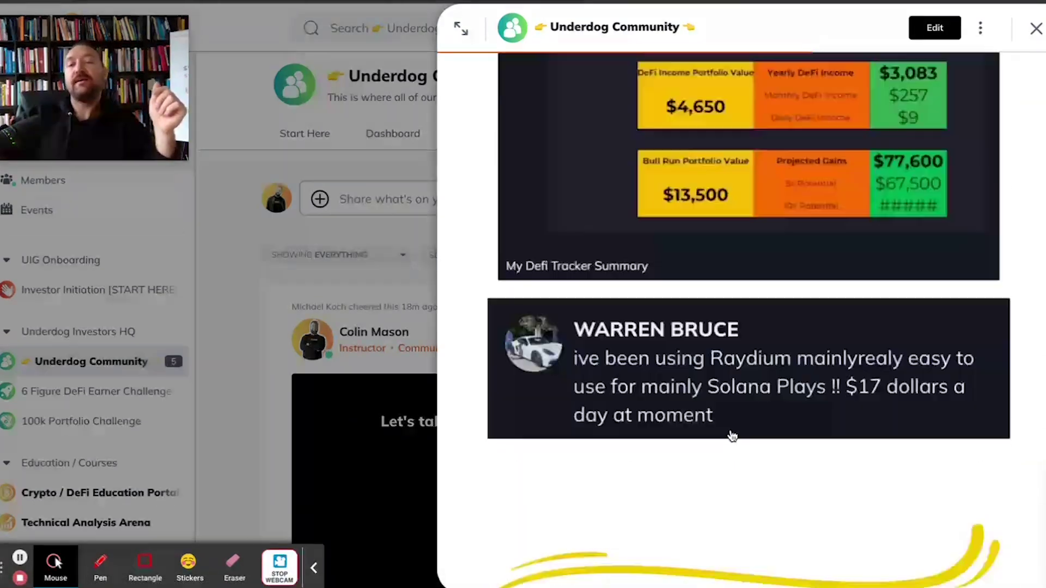
Close the recap post and return to the community's list of upcoming live calls, including the AMA with Aperture Finance.
click(1035, 30)
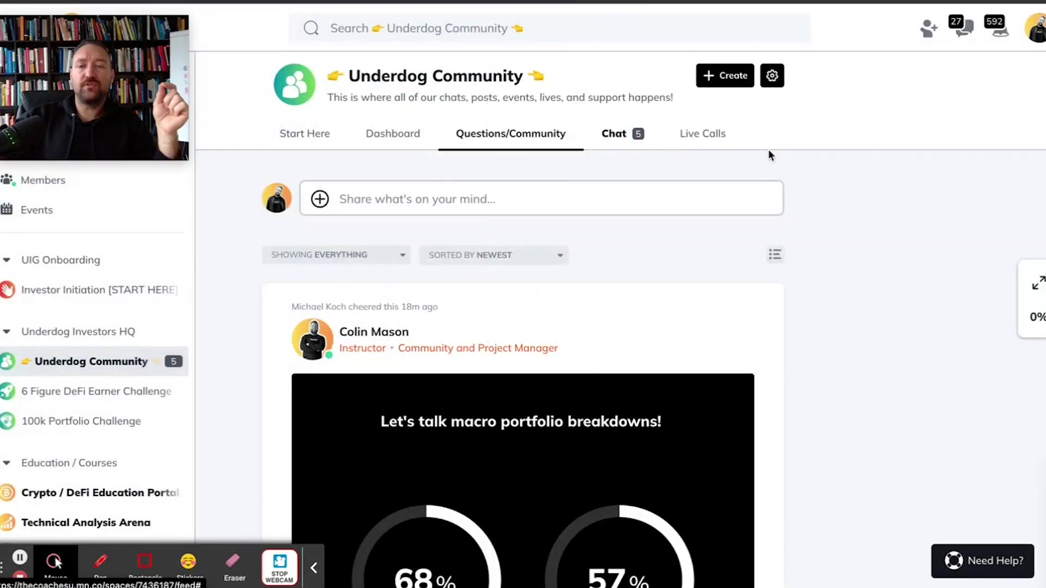
click(690, 135)
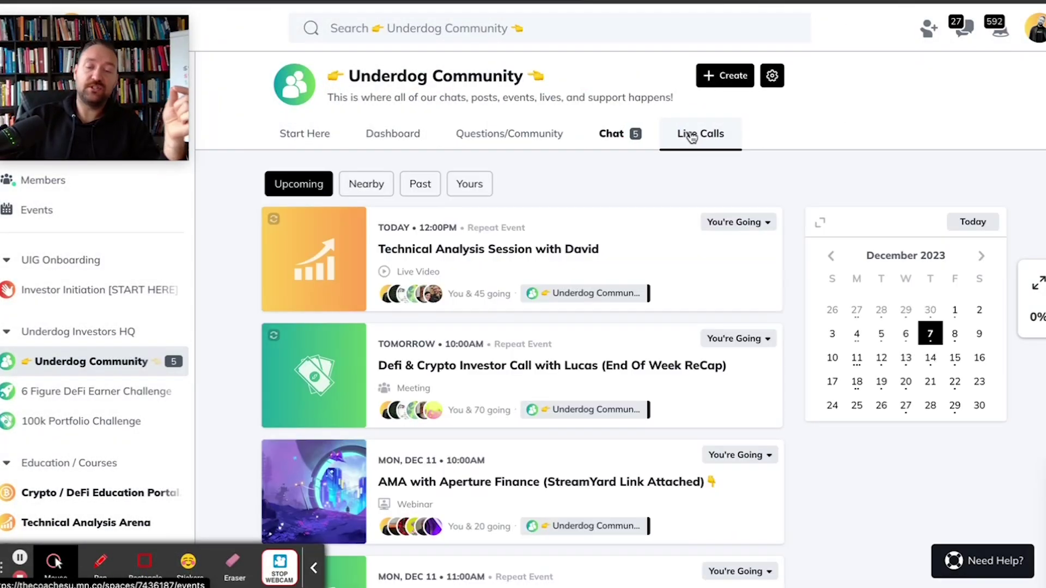
scroll(609, 347, down, 4)
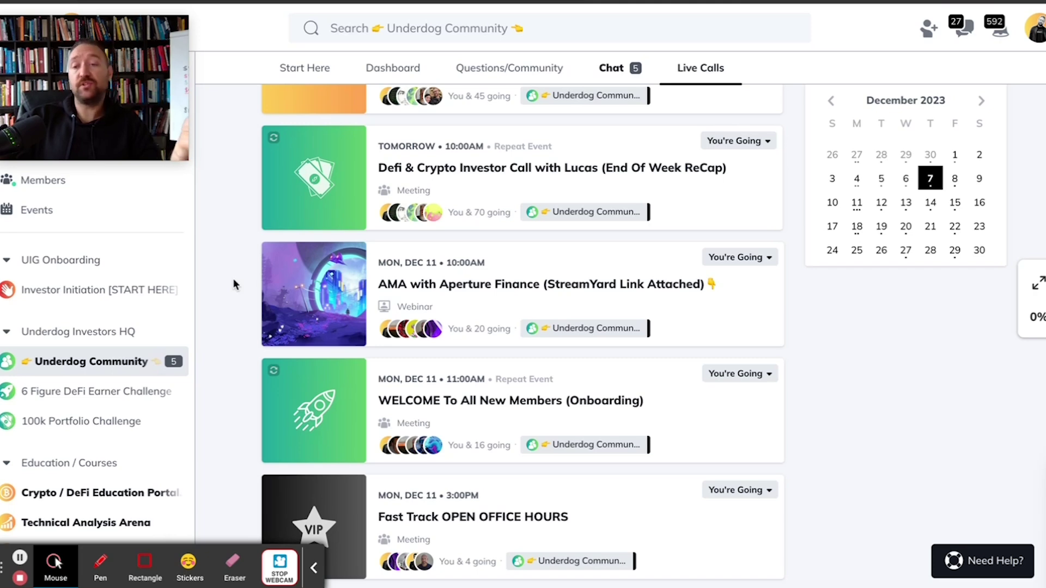
Switch to the Aperture Finance website's home page, and bring up the chart of Bitcoin's performance over time.
click(313, 570)
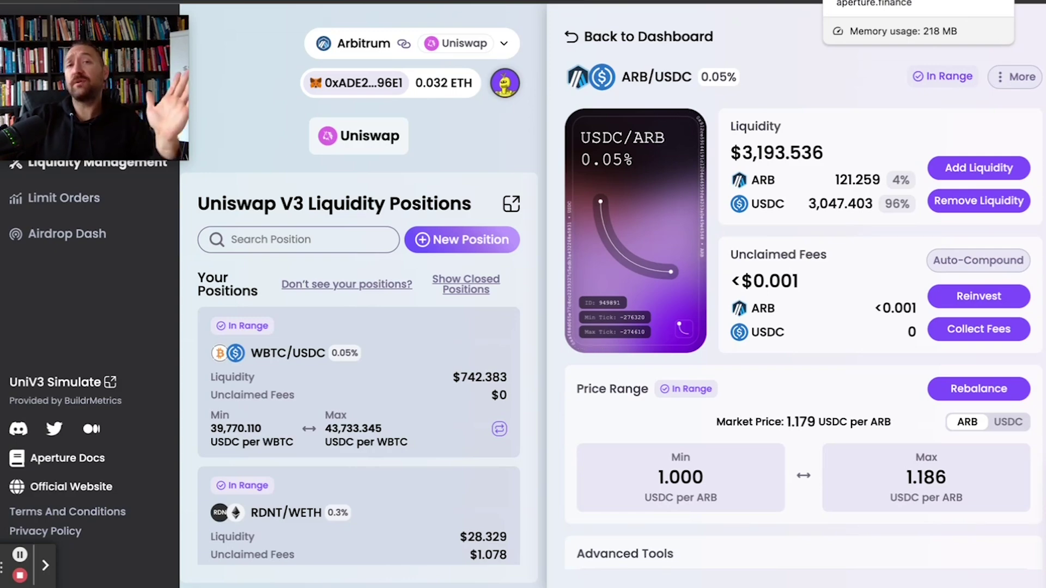
click(872, 1)
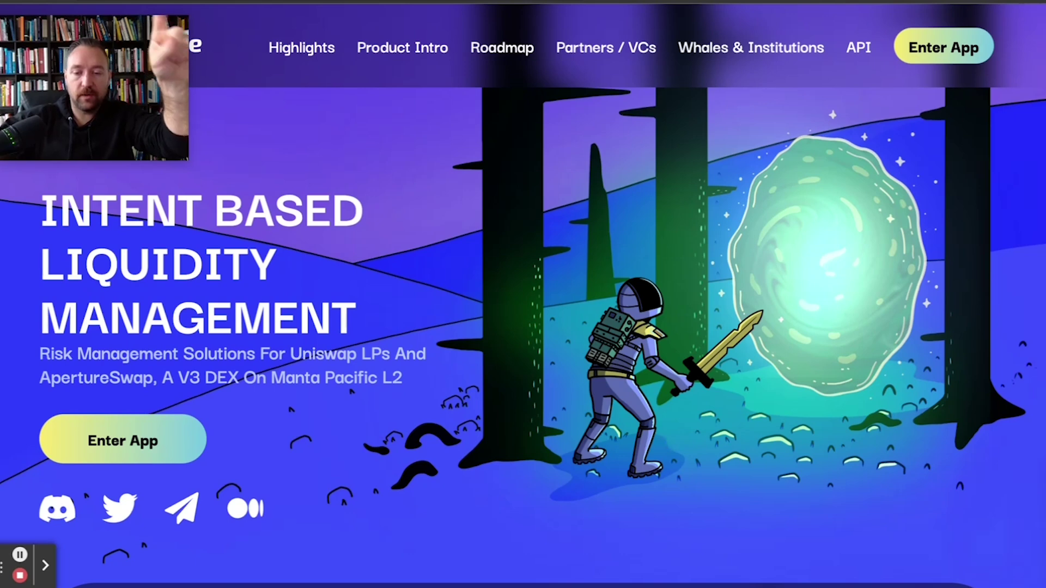
click(763, 566)
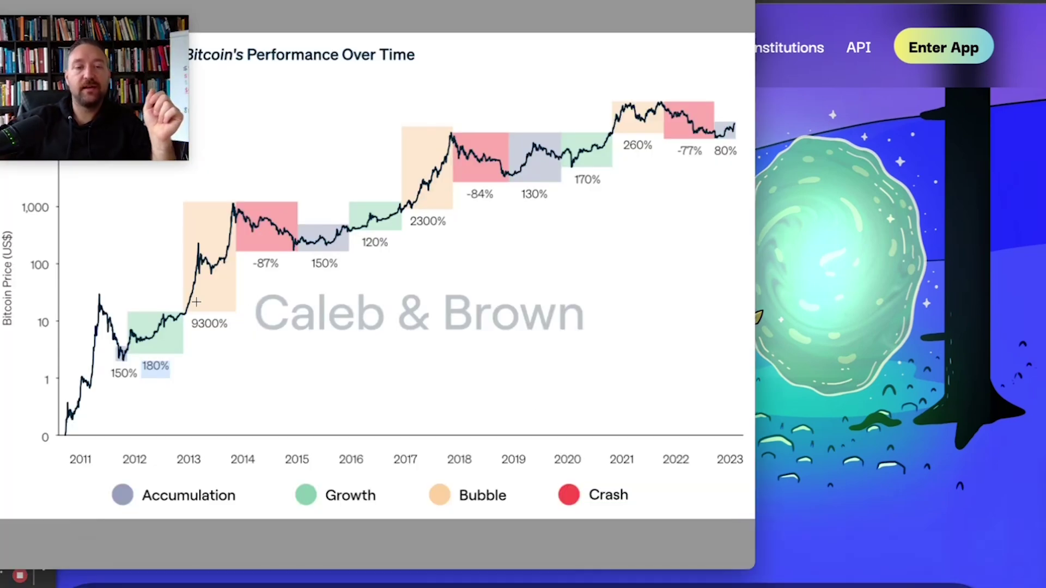